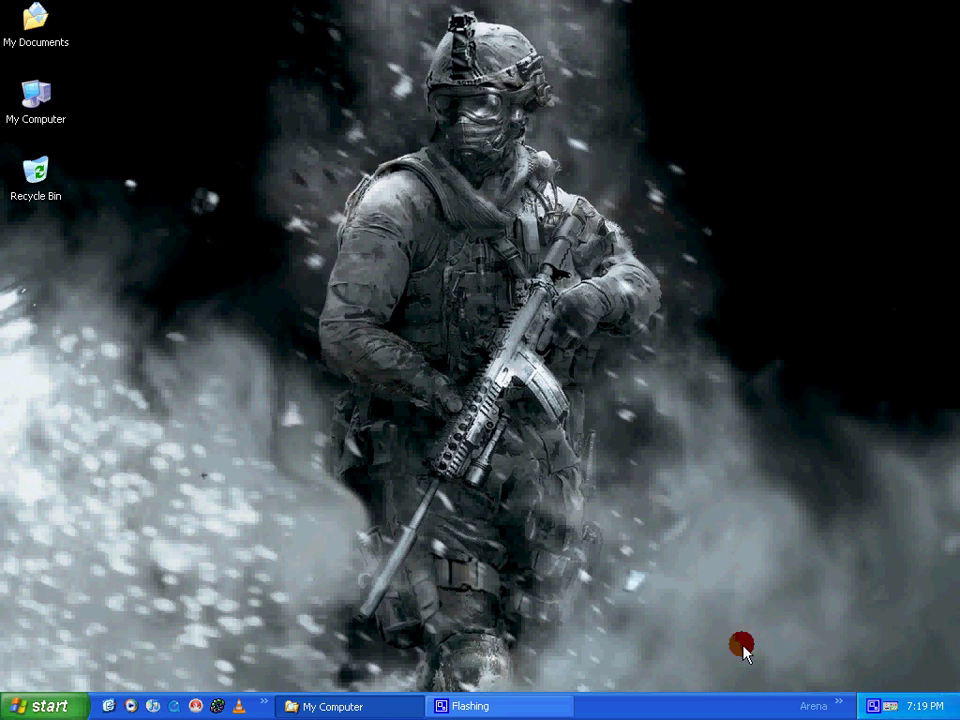
# Launch Word 2003 by running winword from the Start menu's Run box
pyautogui.click(45, 706)
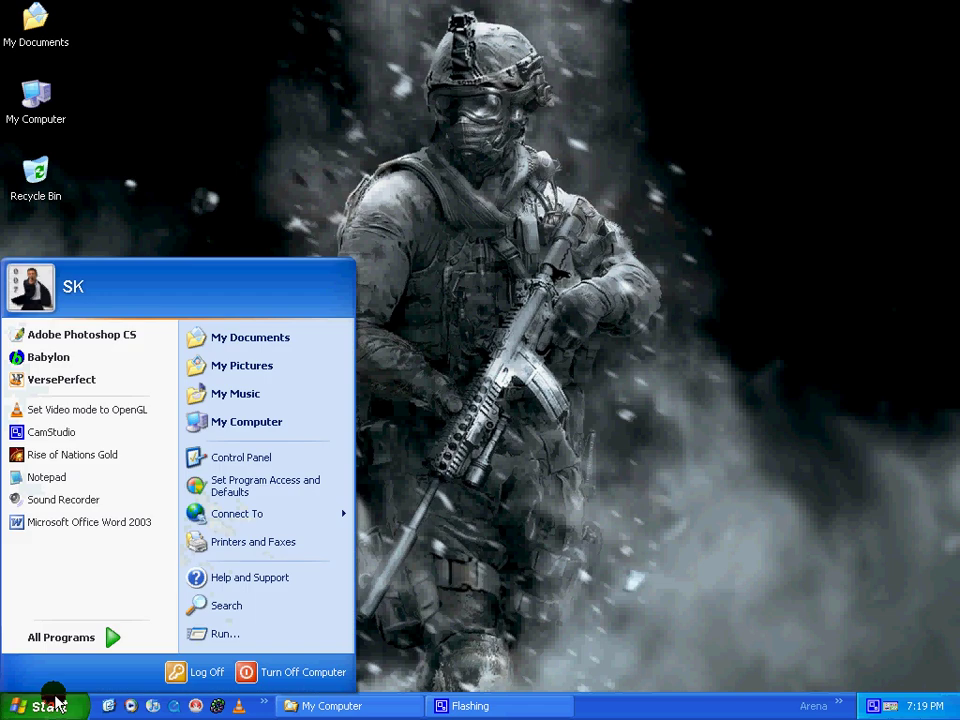
pyautogui.click(234, 632)
pyautogui.write('winword')
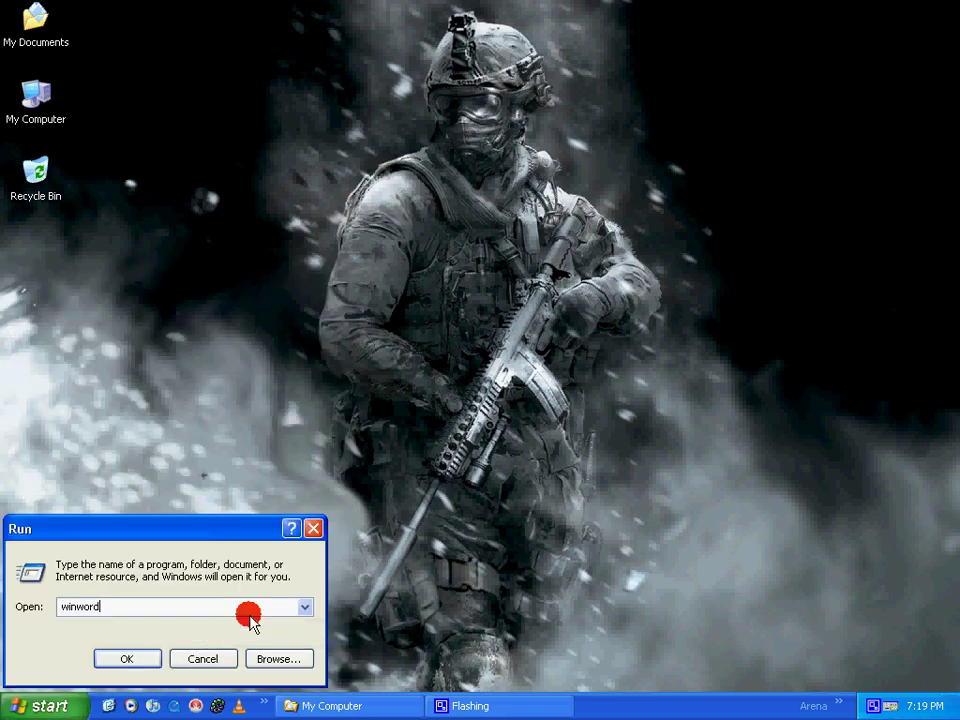
pyautogui.press('Return')
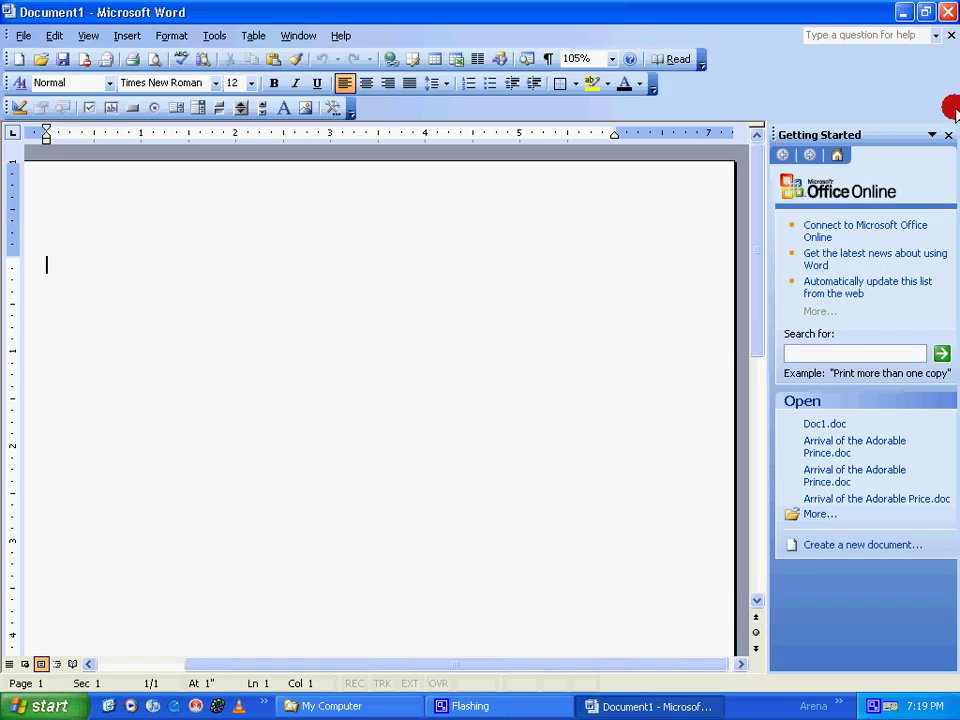
# Close the Getting Started pane and confirm Control Toolbox is ticked in Tools > Customize
pyautogui.click(947, 134)
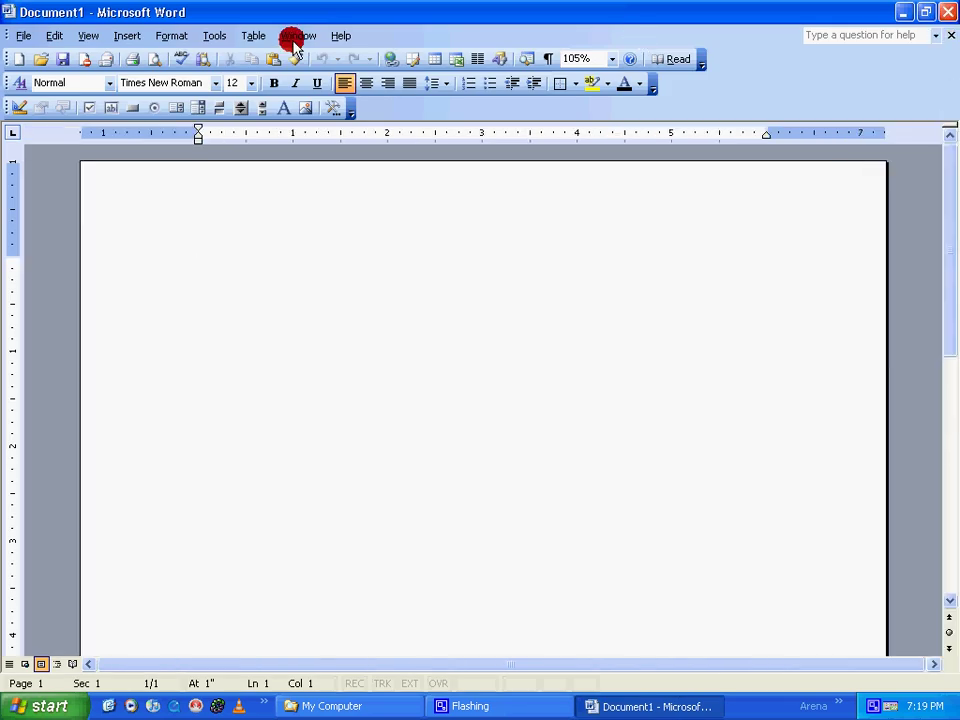
pyautogui.click(212, 35)
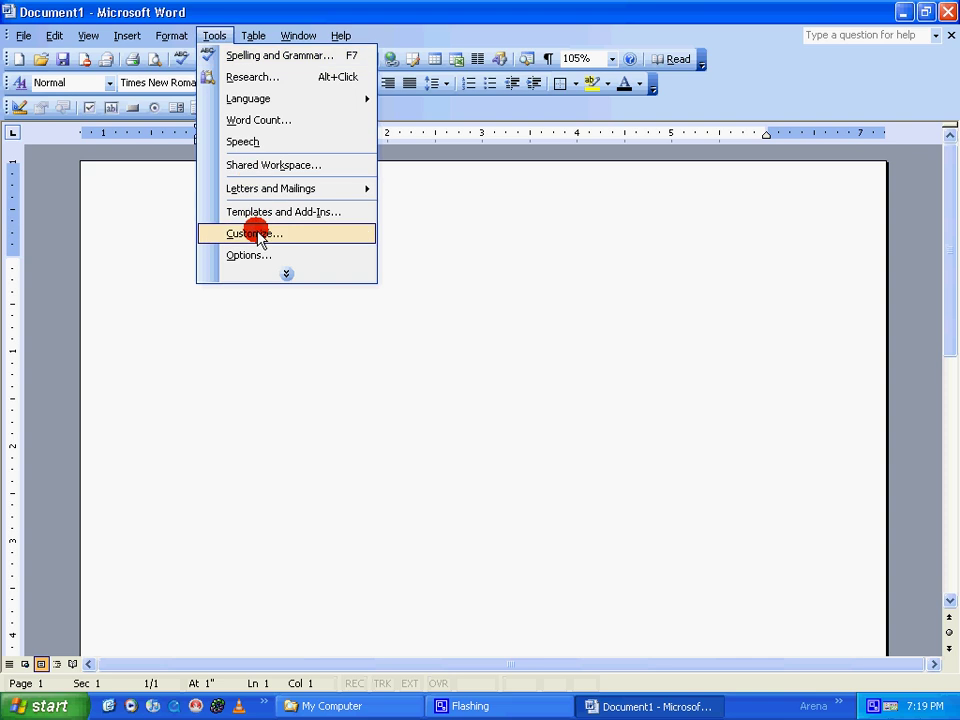
pyautogui.click(255, 233)
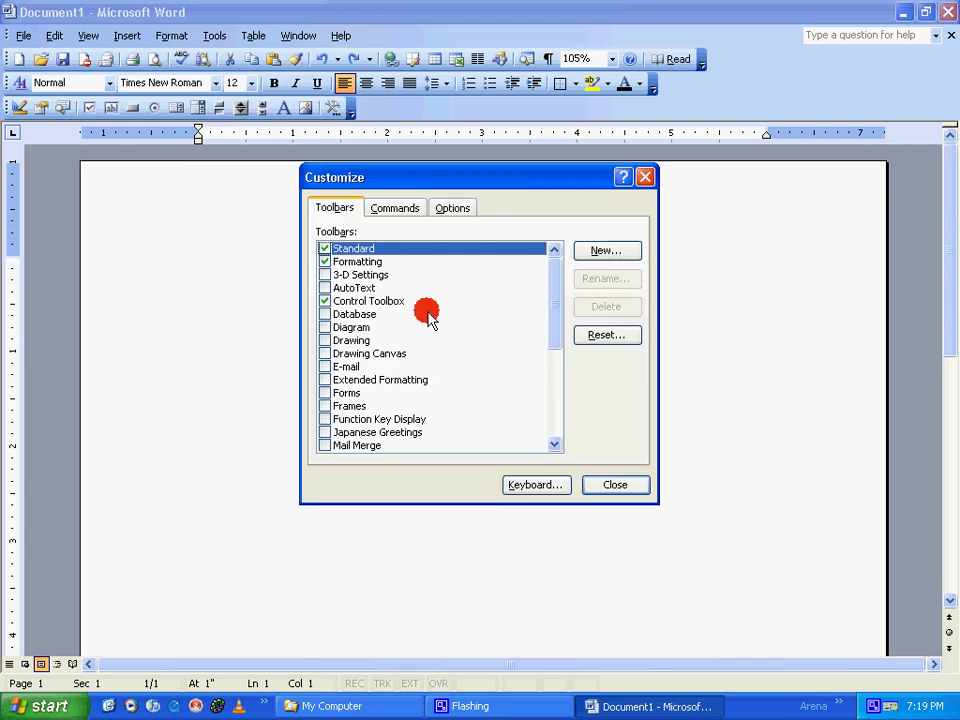
pyautogui.click(326, 303)
pyautogui.click(613, 487)
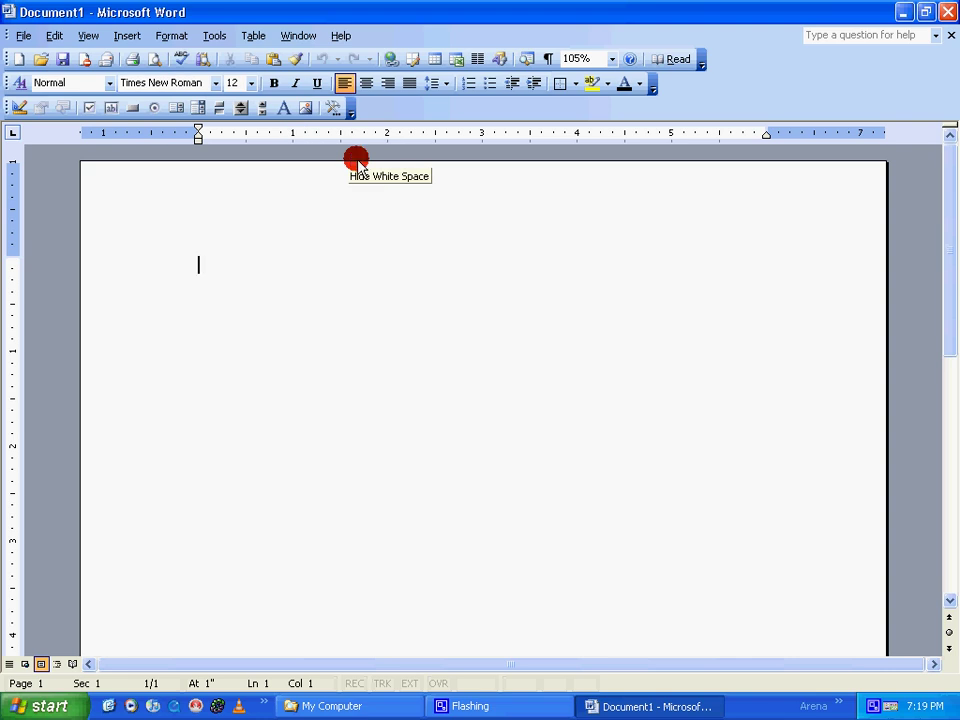
# Type 'Select your age' and add four option buttons on separate lines below it
pyautogui.write('Select your age')
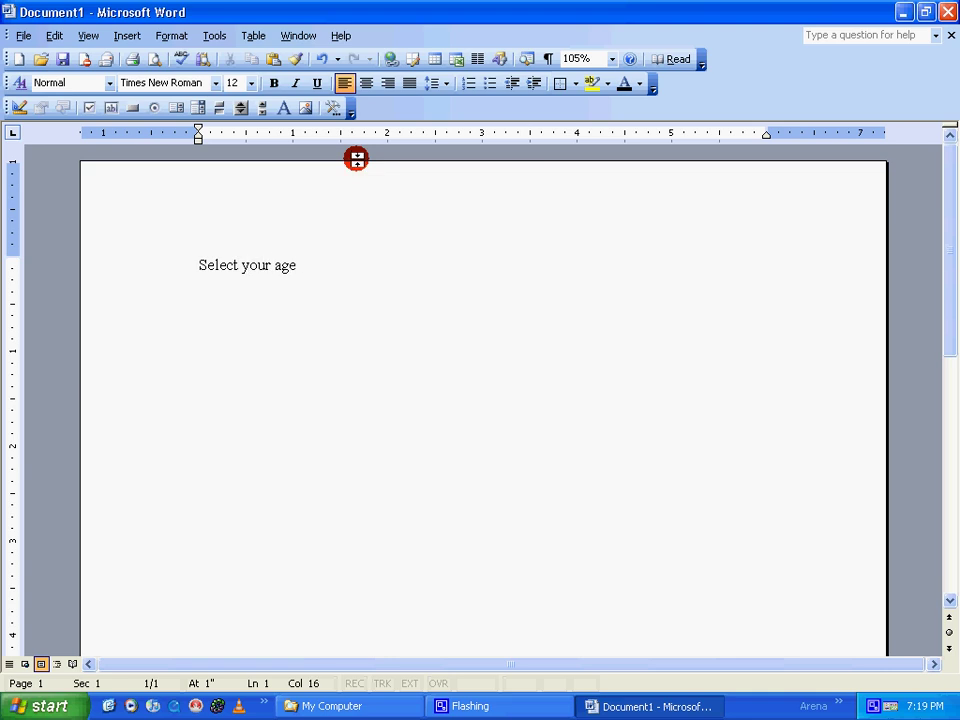
pyautogui.press('Return')
pyautogui.click(151, 110)
pyautogui.press('Right')
pyautogui.press('Return')
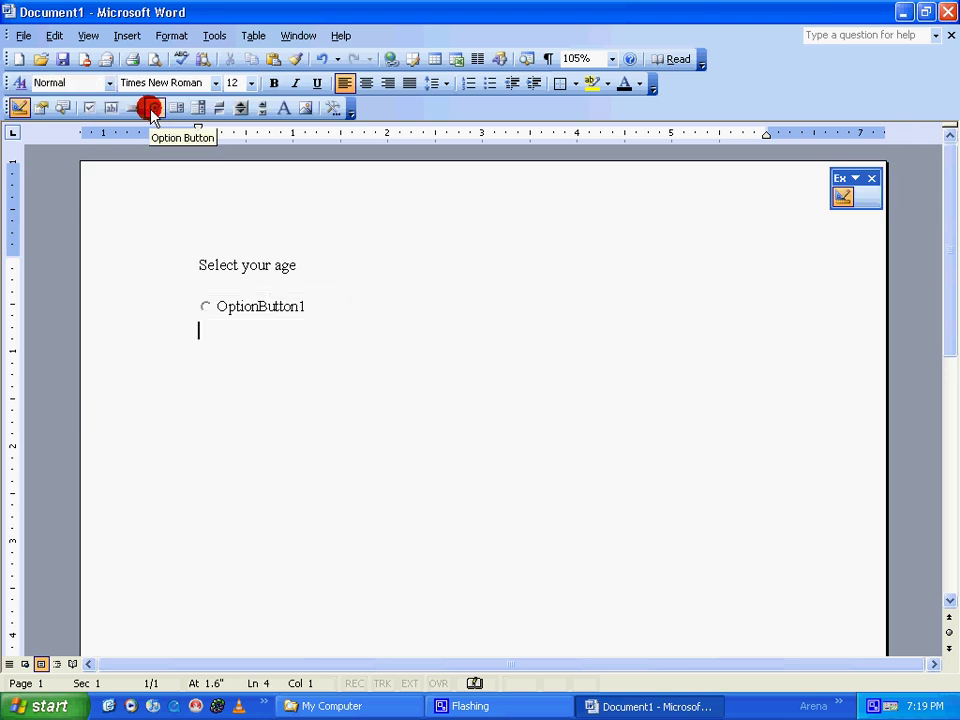
pyautogui.click(151, 110)
pyautogui.press('Right')
pyautogui.press('Return')
pyautogui.click(151, 110)
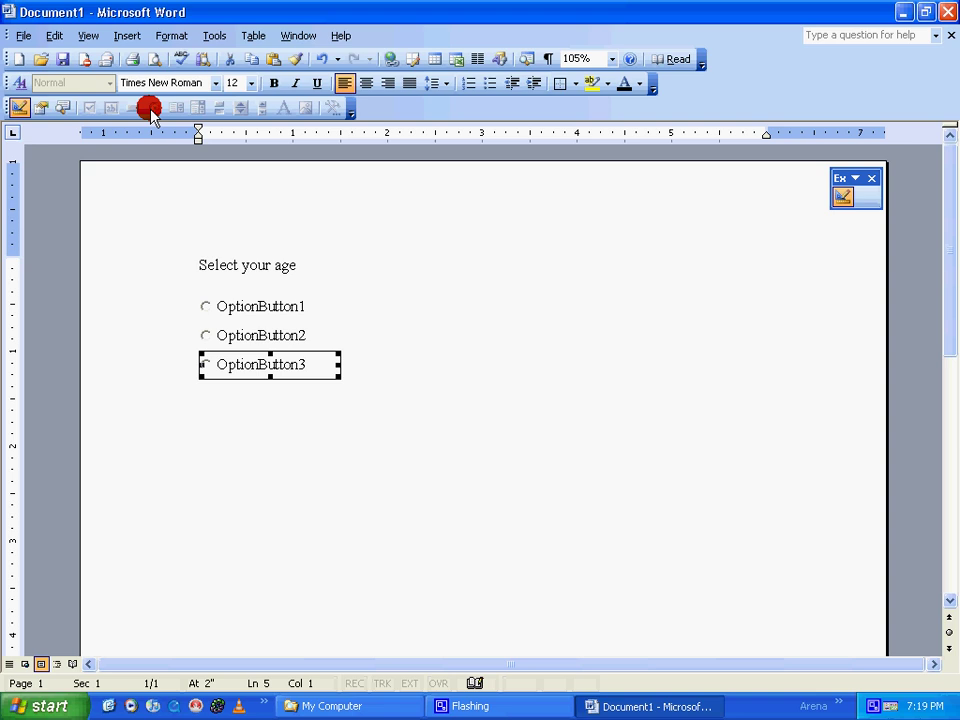
pyautogui.press('Right')
pyautogui.press('Return')
pyautogui.click(151, 110)
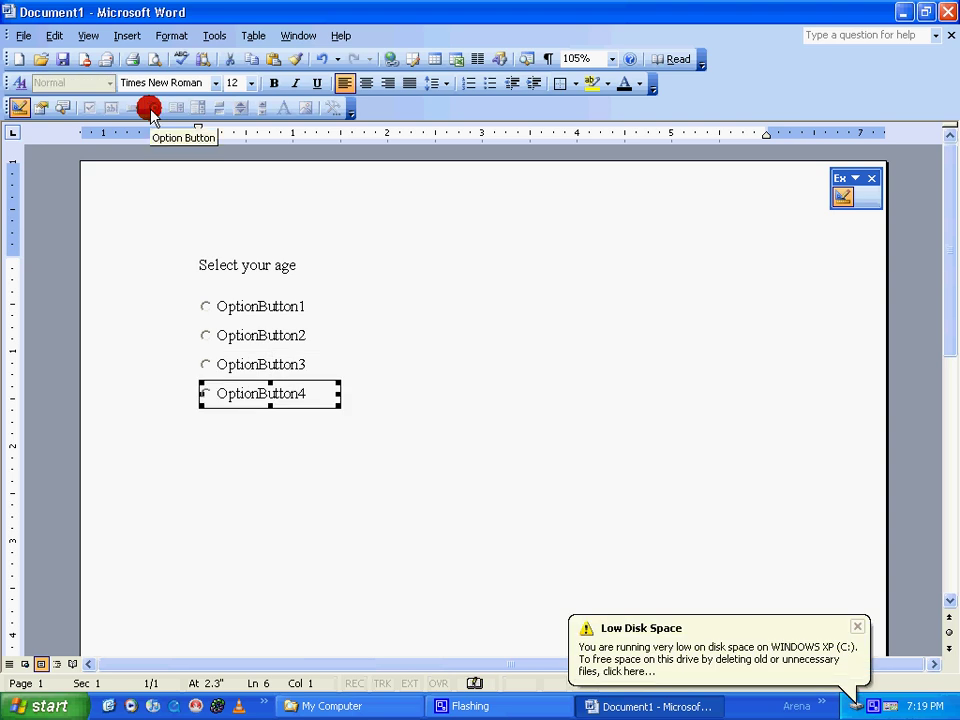
pyautogui.press('Right')
pyautogui.press('Return')
pyautogui.press('Return')
# Type 'Select your gender' and add two option buttons beneath it
pyautogui.write('S')
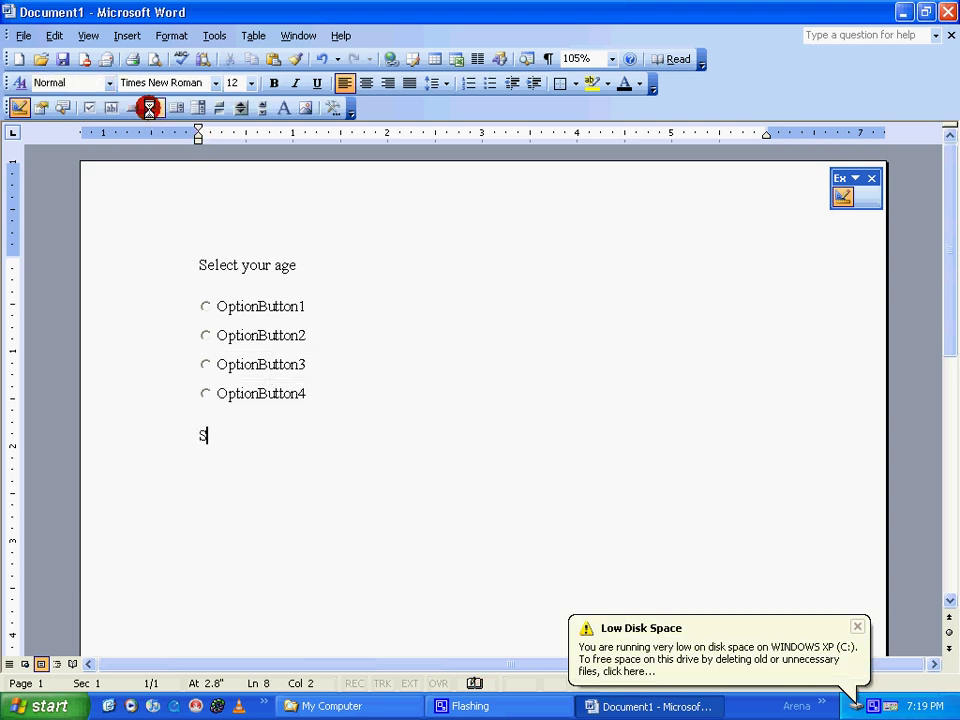
pyautogui.write('elect your ')
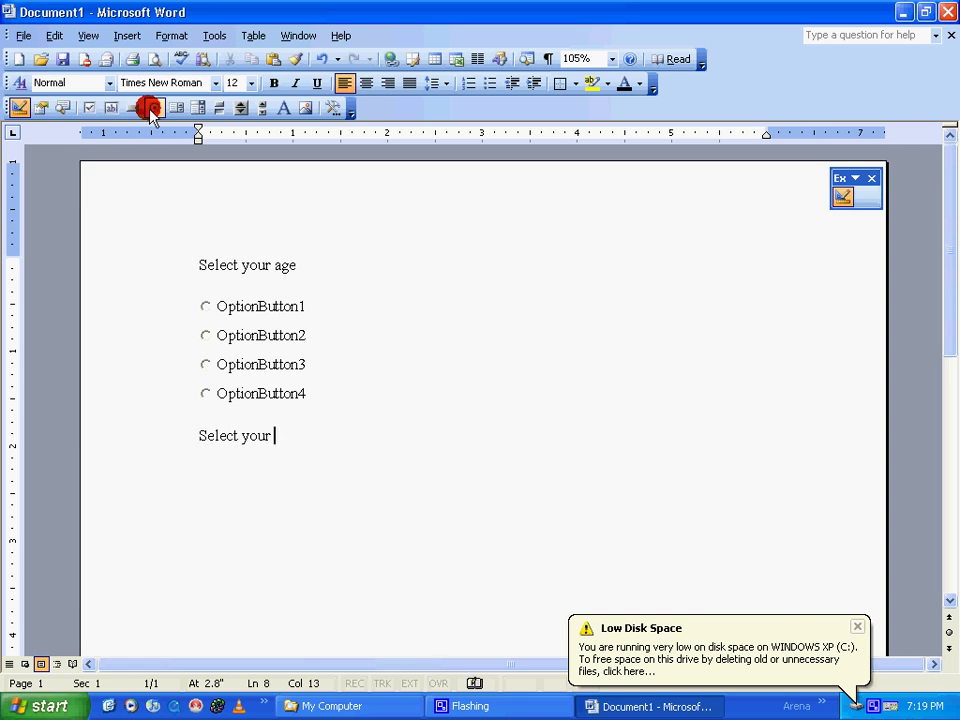
pyautogui.write('aender')
pyautogui.press('Return')
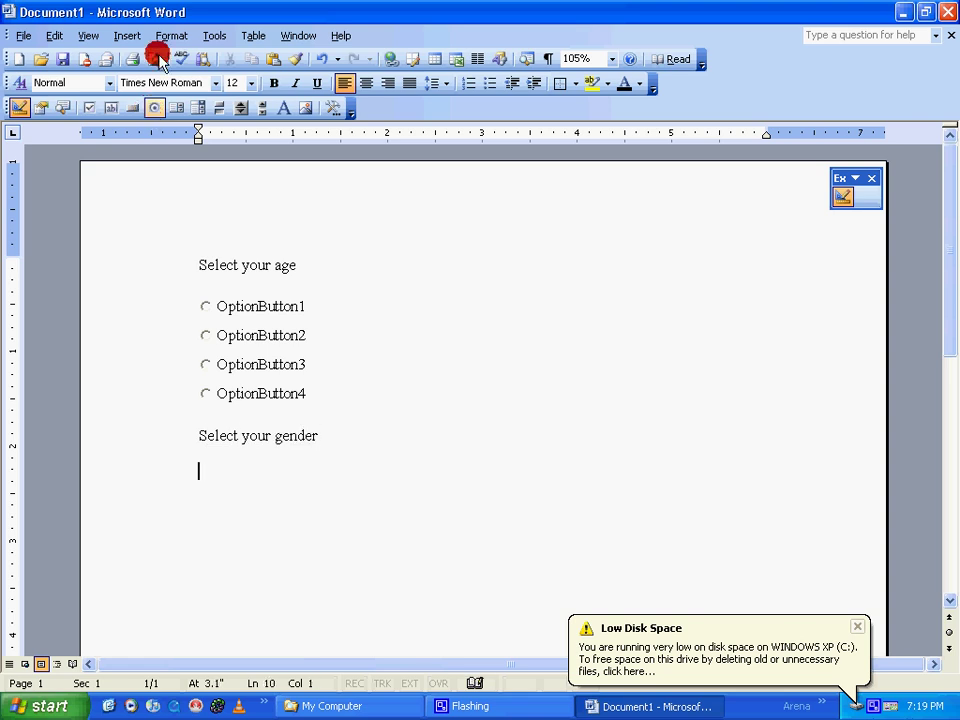
pyautogui.click(155, 107)
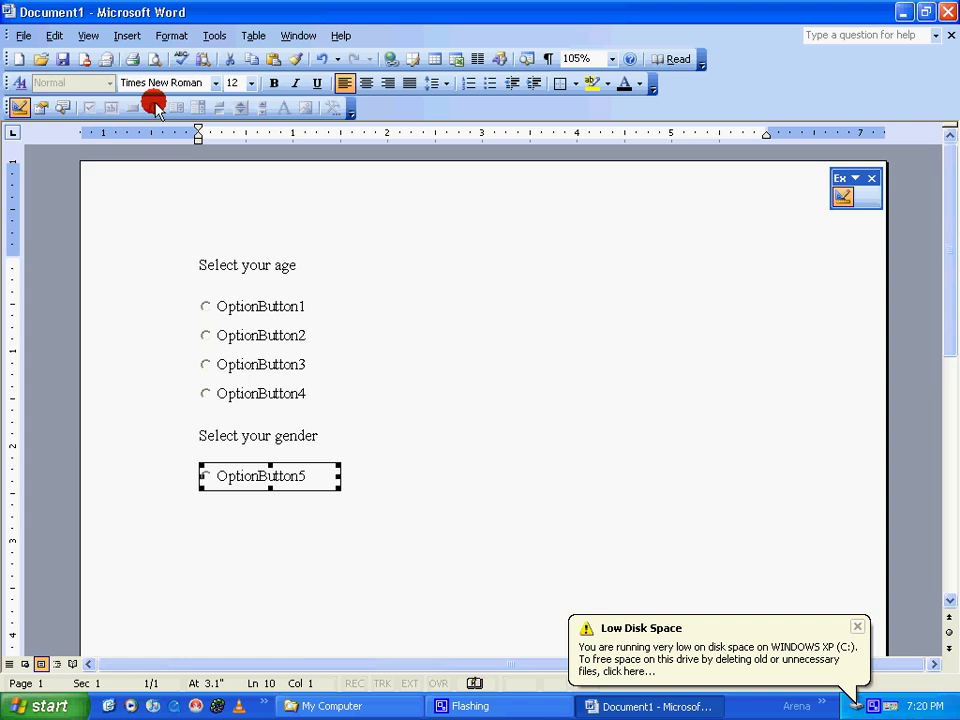
pyautogui.press('Return')
pyautogui.click(155, 107)
pyautogui.click(540, 400)
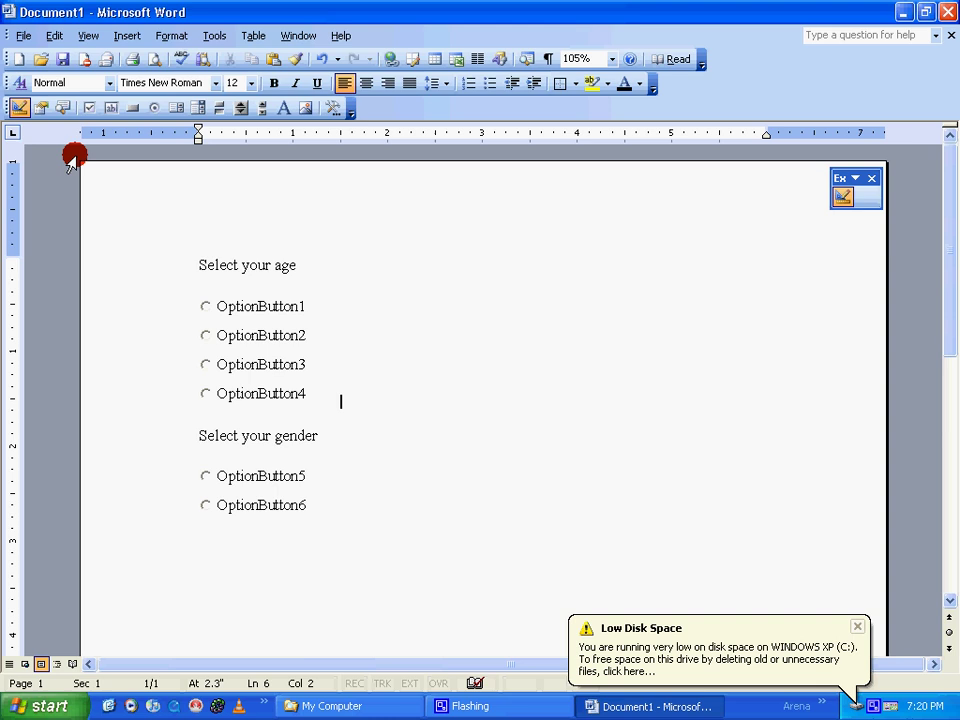
# Toggle Design Mode off and on, dismiss the Low Disk Space warning, and select the age question
pyautogui.click(22, 110)
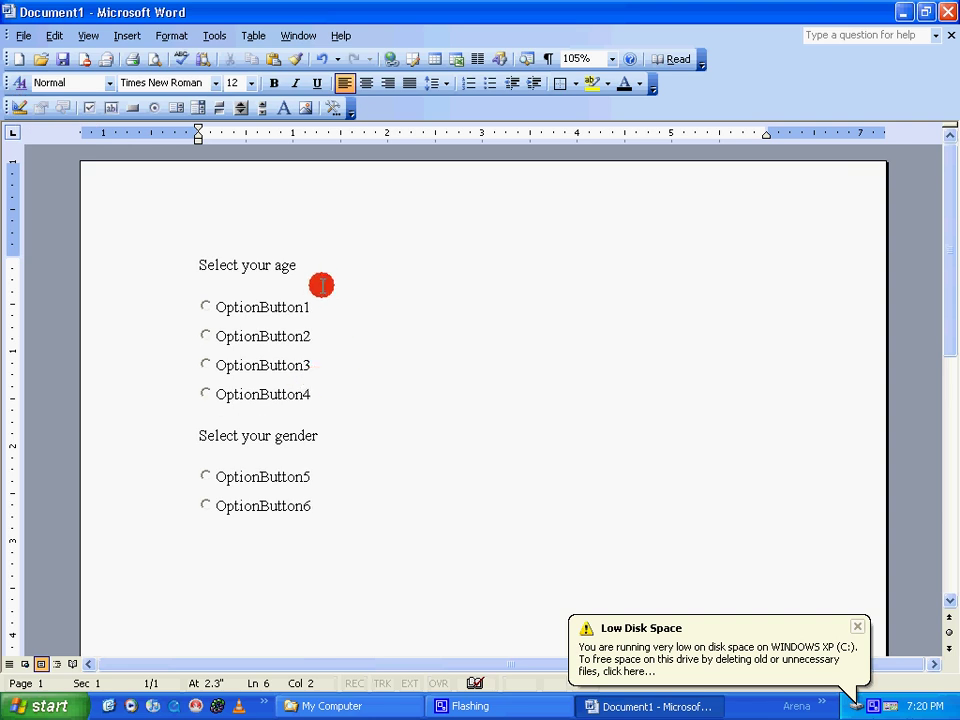
pyautogui.click(17, 108)
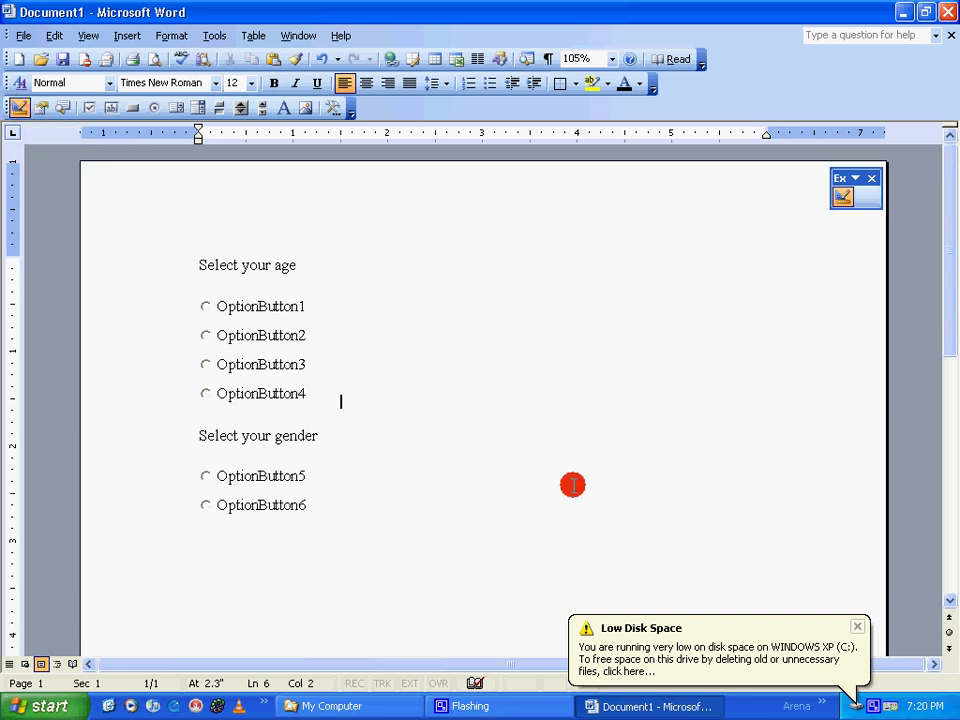
pyautogui.click(858, 624)
pyautogui.press('Down')
pyautogui.press('Down')
pyautogui.press('Down')
pyautogui.press('Down')
pyautogui.press('Down')
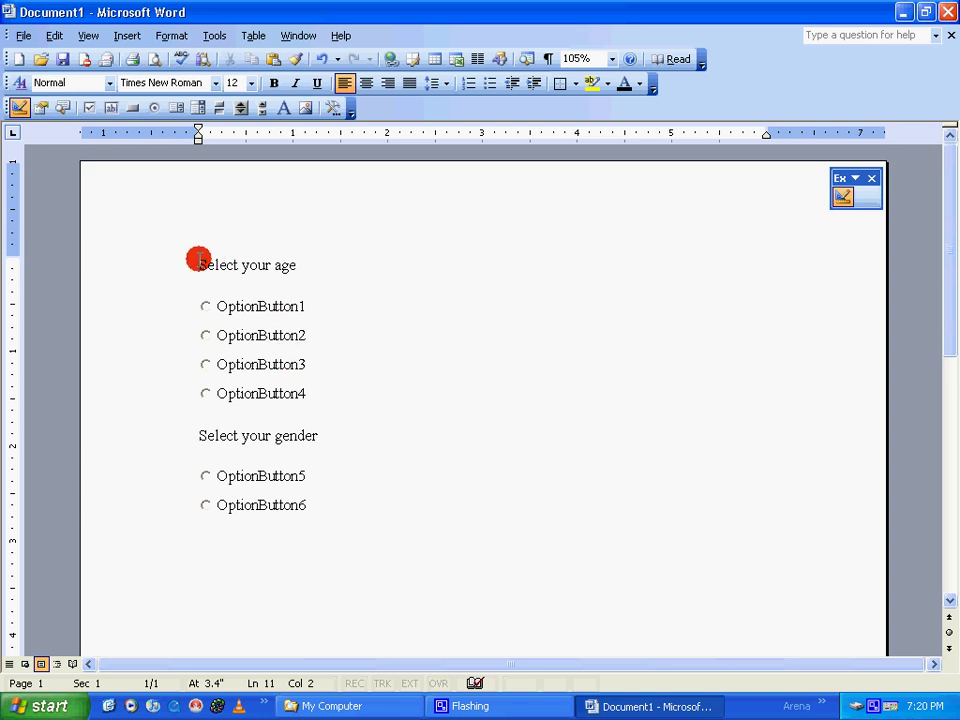
pyautogui.moveTo(199, 262); pyautogui.dragTo(311, 259)
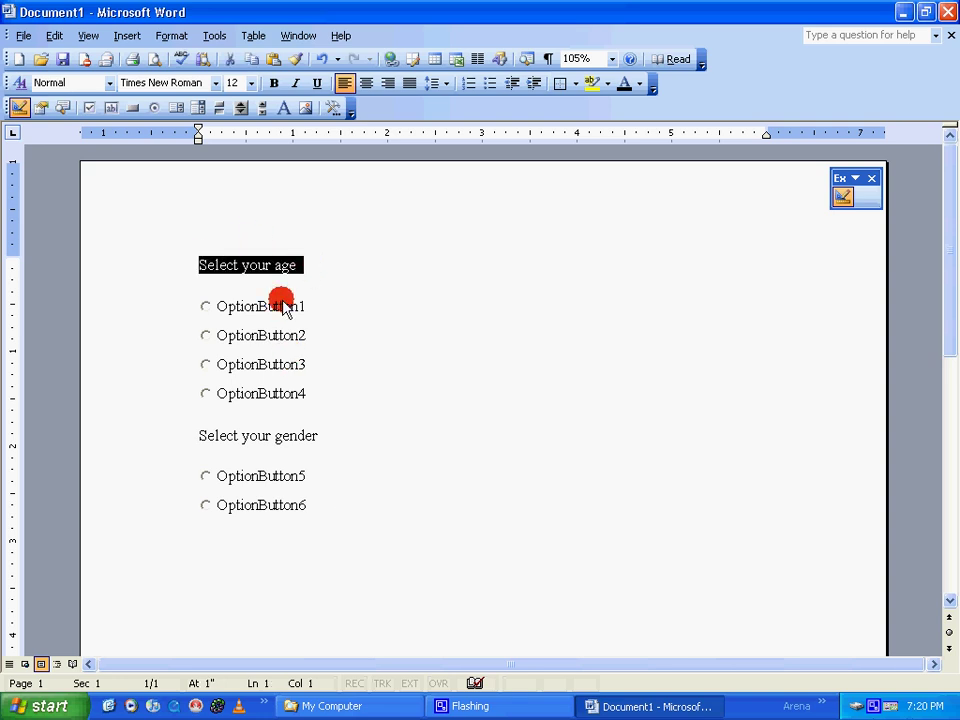
# Change OptionButton1's Caption property to 16-25 in its Properties window
pyautogui.click(249, 297)
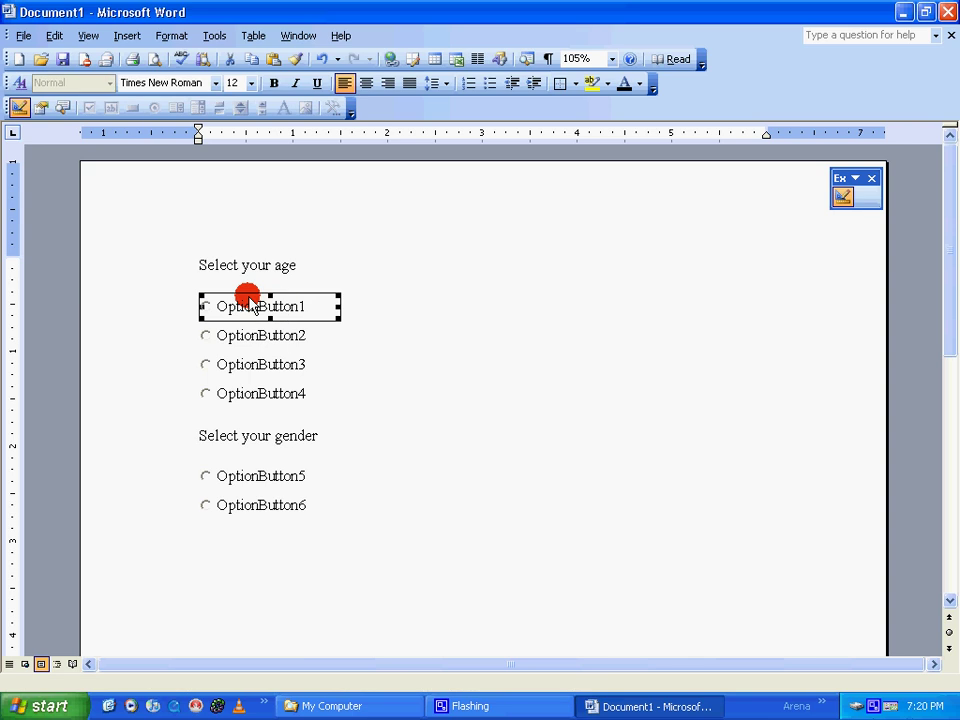
pyautogui.rightClick(270, 313)
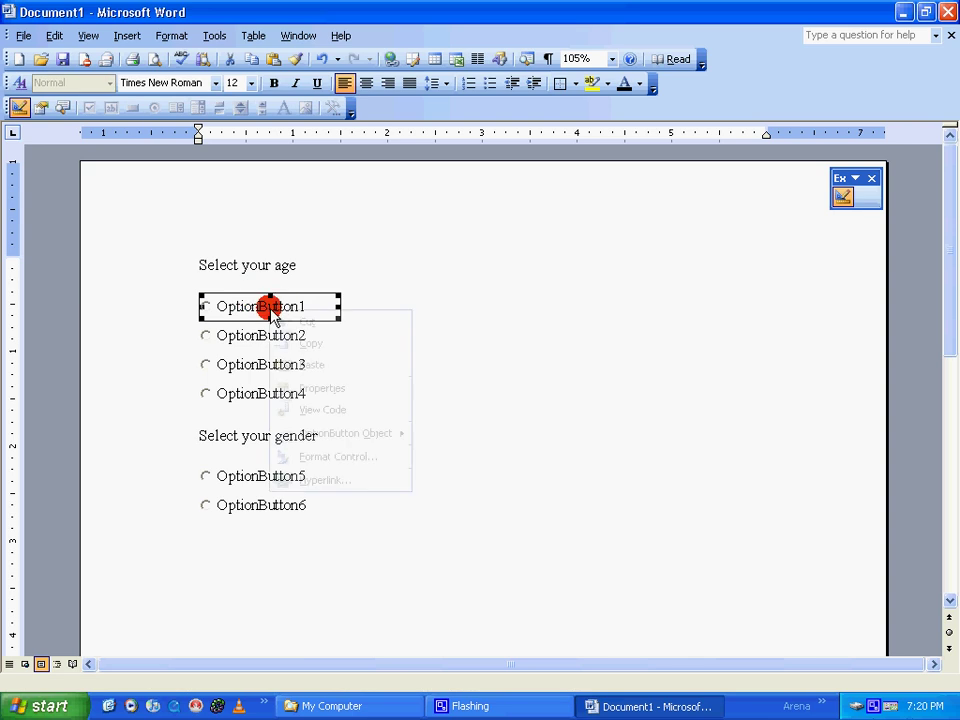
pyautogui.click(318, 387)
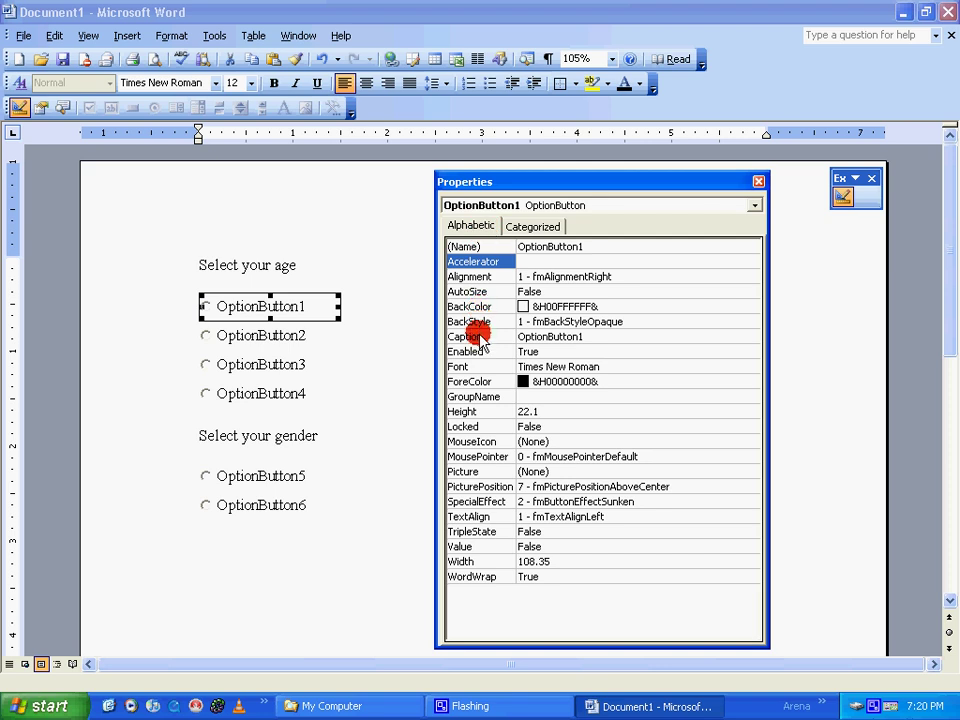
pyautogui.click(561, 339)
pyautogui.moveTo(583, 337); pyautogui.dragTo(480, 316)
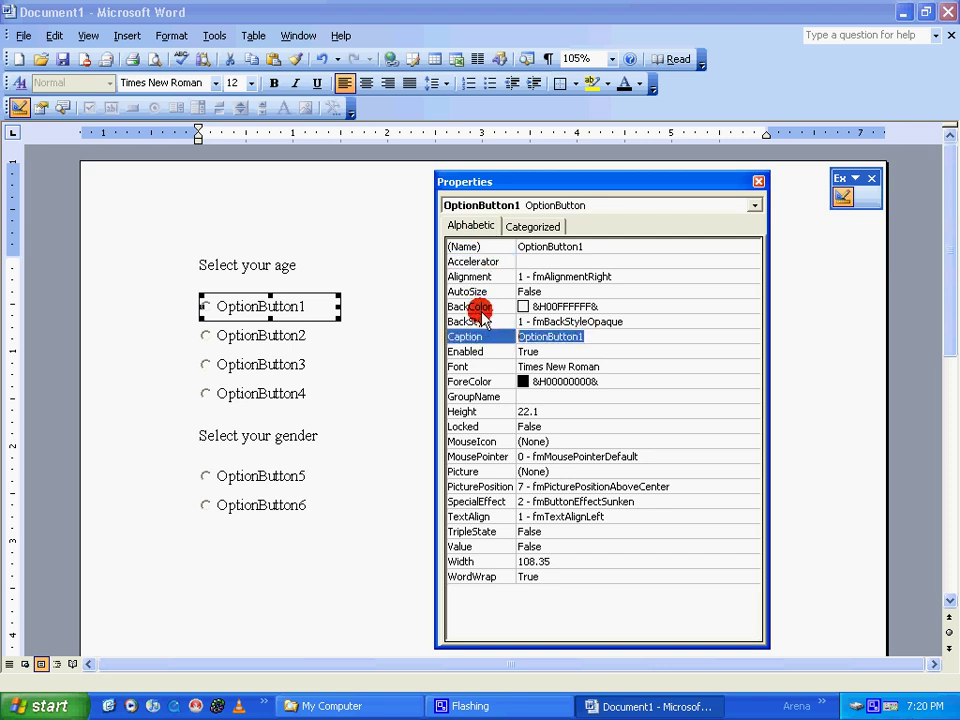
pyautogui.press('Delete')
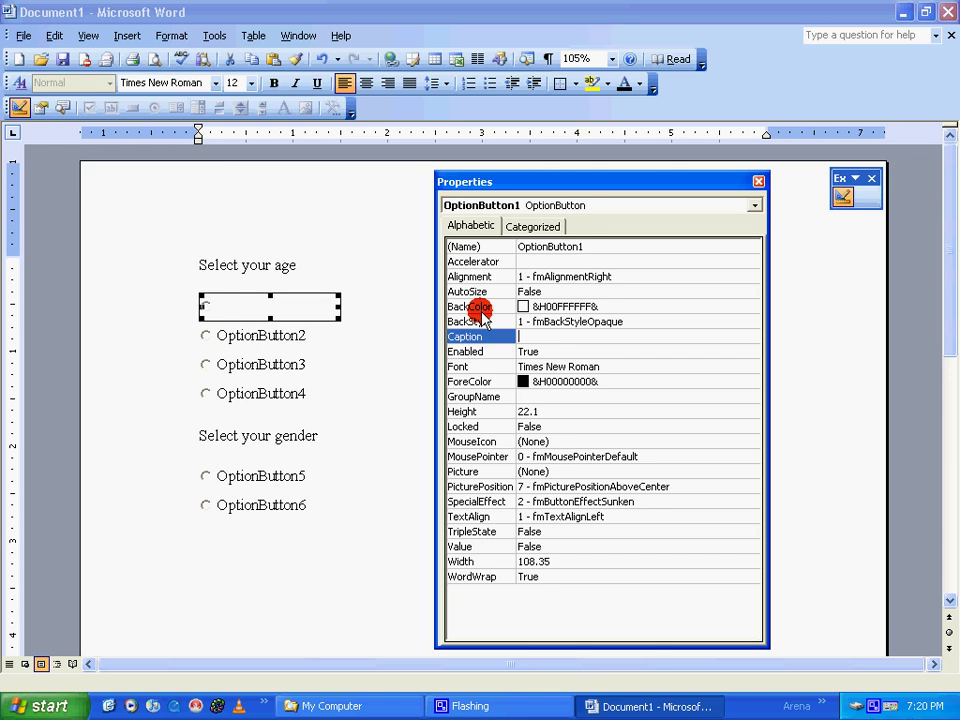
pyautogui.write('16-25')
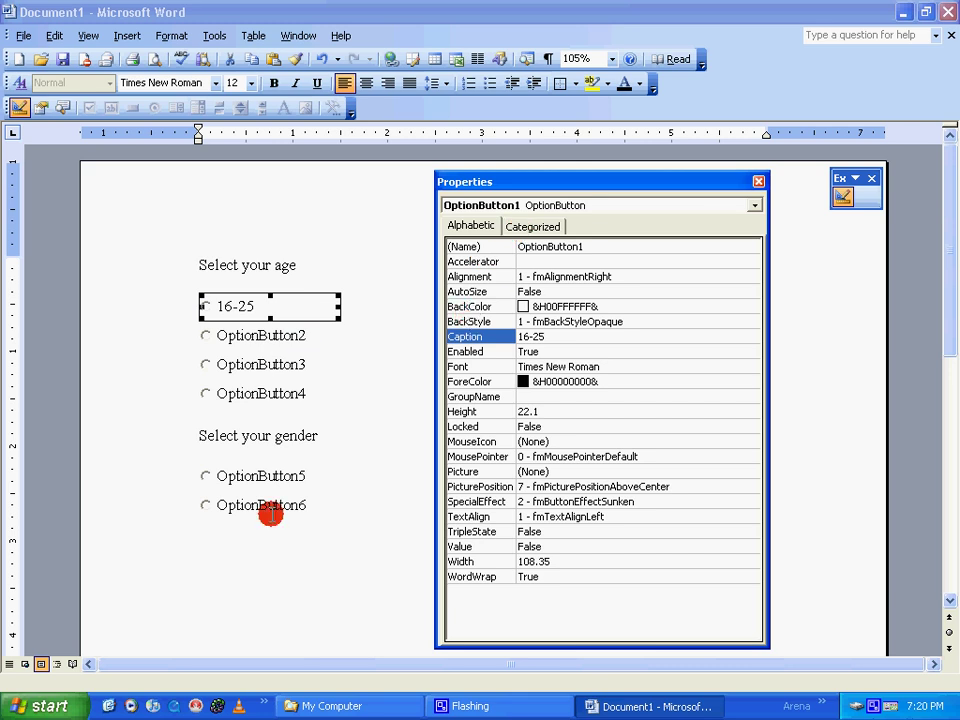
# Set the captions of OptionButton2, 3 and 4 to 26-35, 36-45 and Above 45
pyautogui.click(562, 206)
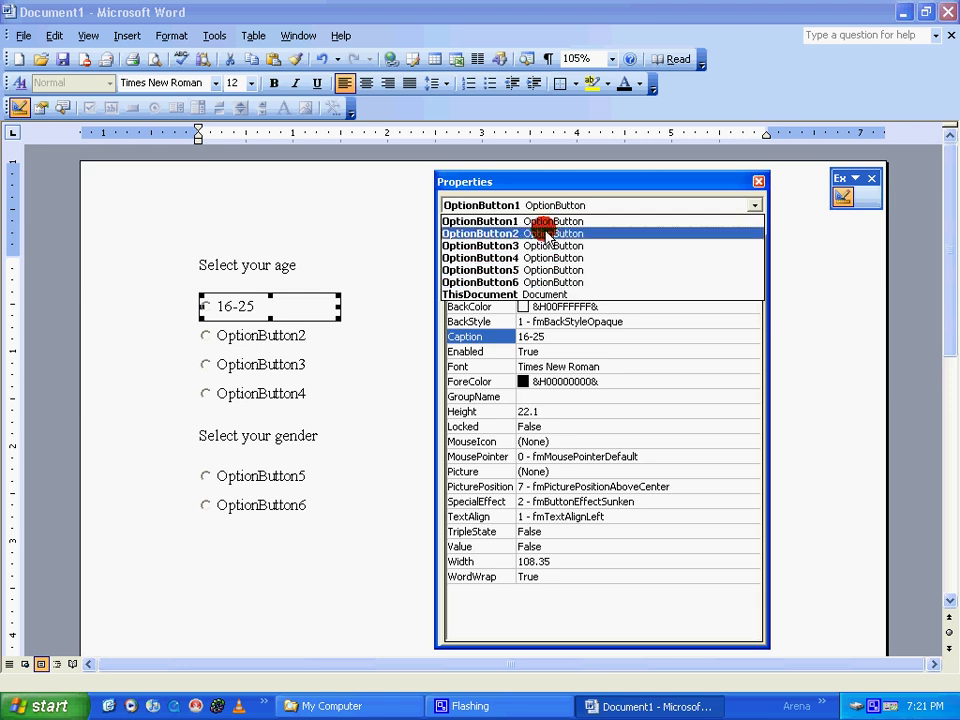
pyautogui.click(548, 233)
pyautogui.click(600, 336)
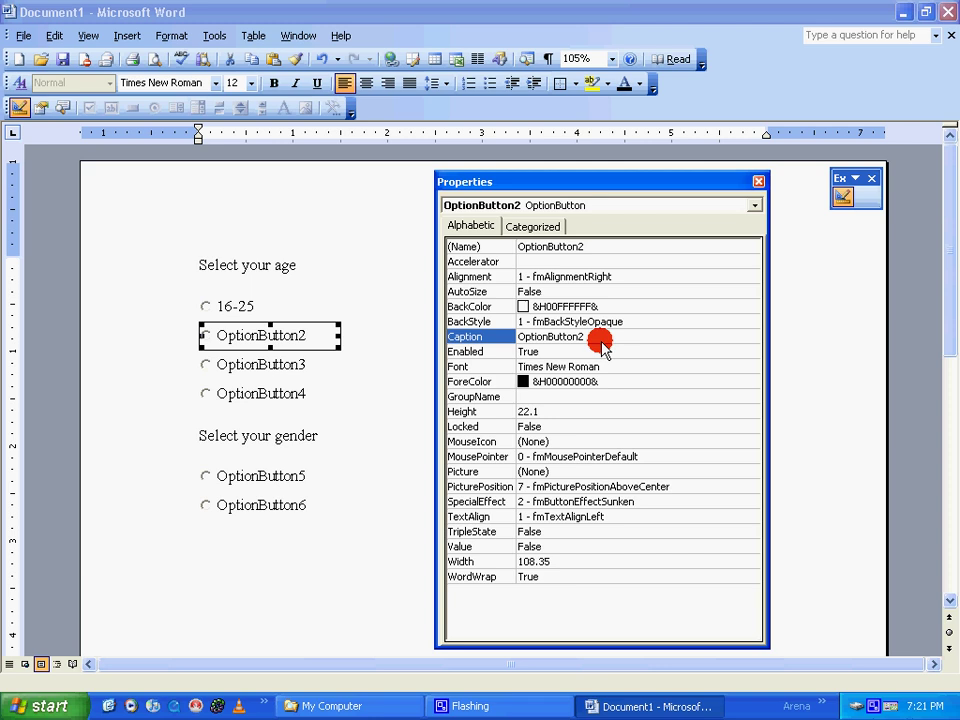
pyautogui.write('26')
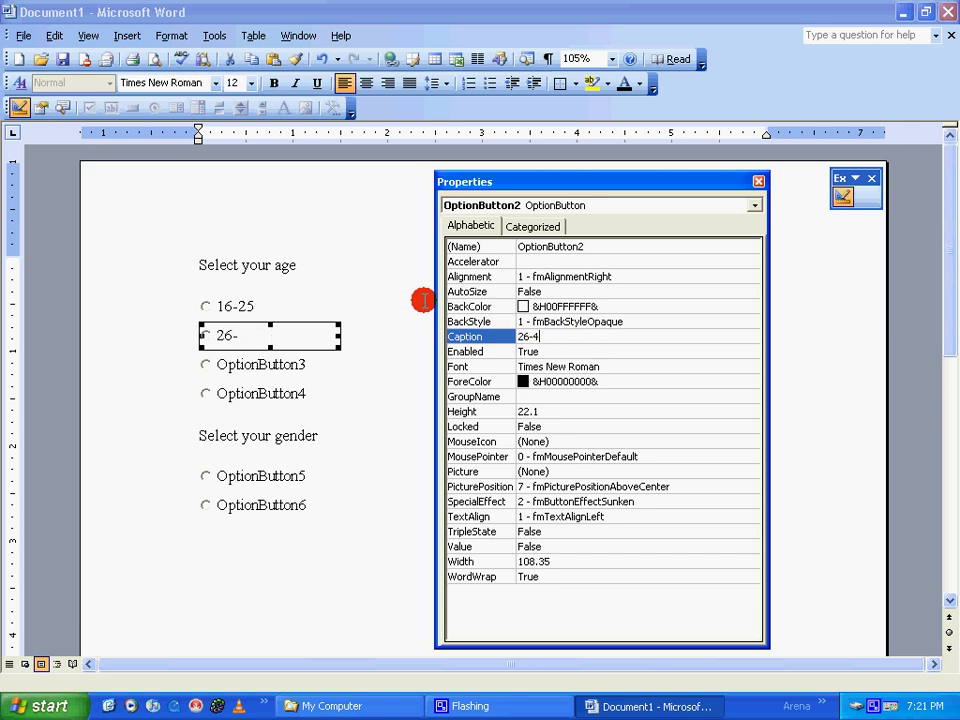
pyautogui.write('-35')
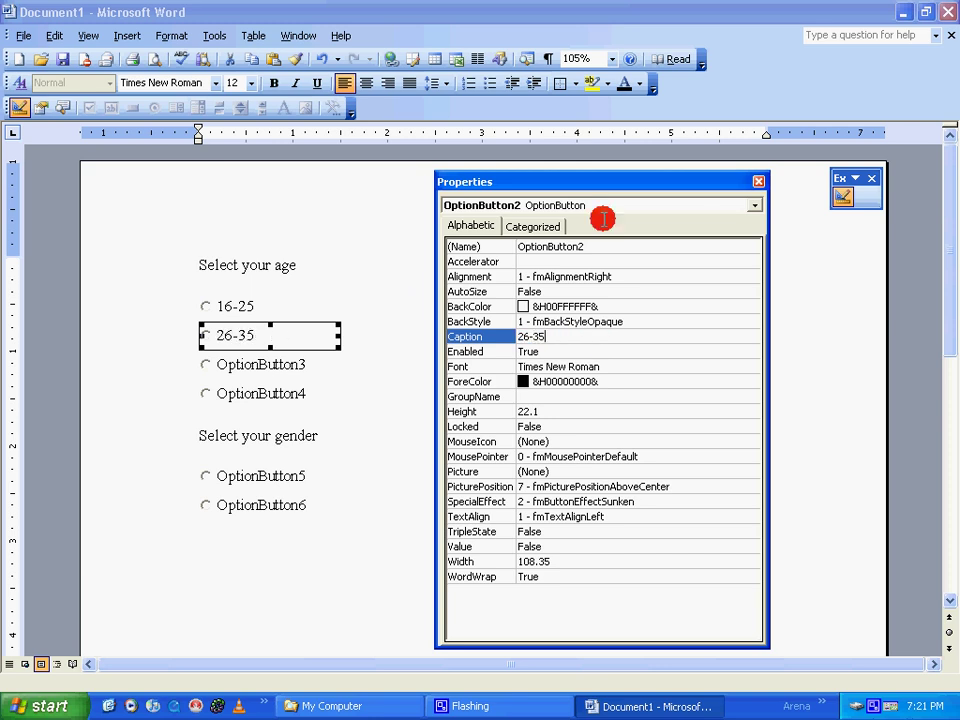
pyautogui.click(594, 207)
pyautogui.click(553, 245)
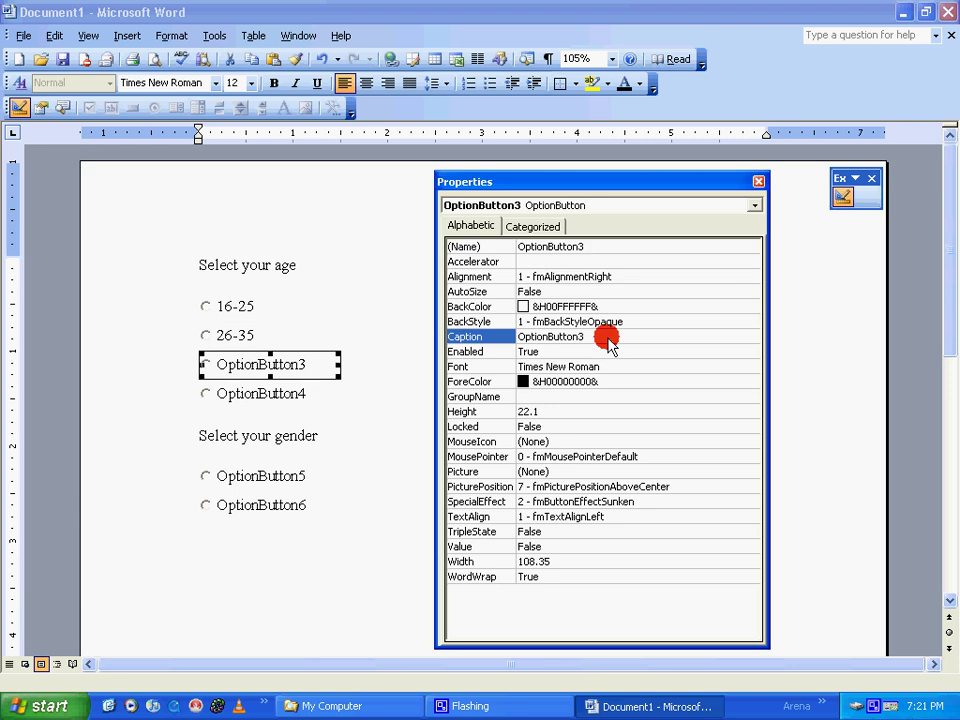
pyautogui.click(585, 345)
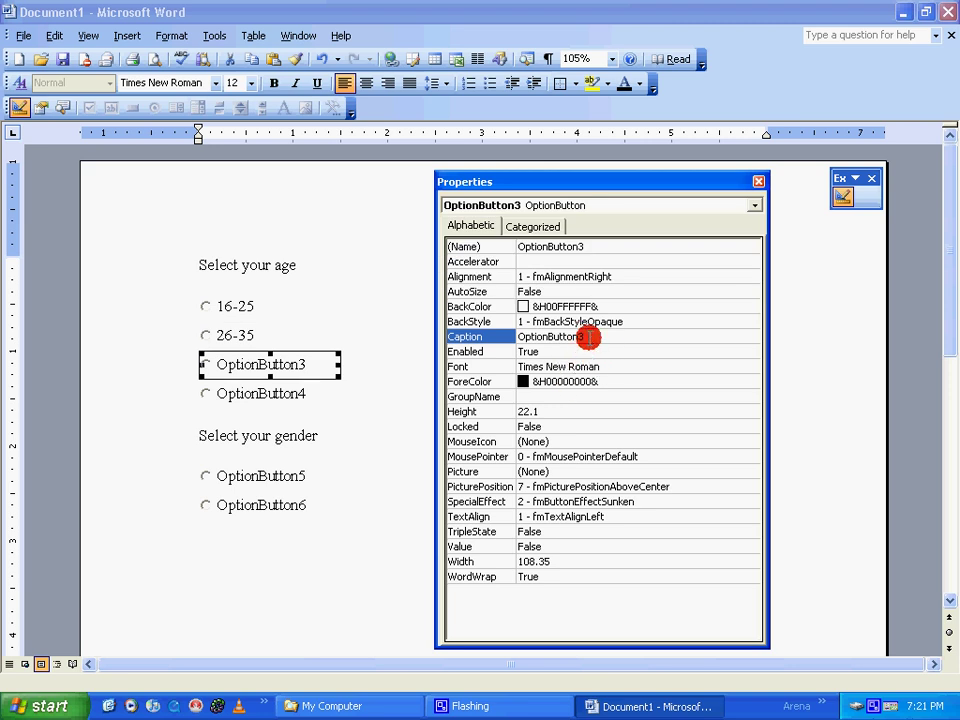
pyautogui.write('36-45')
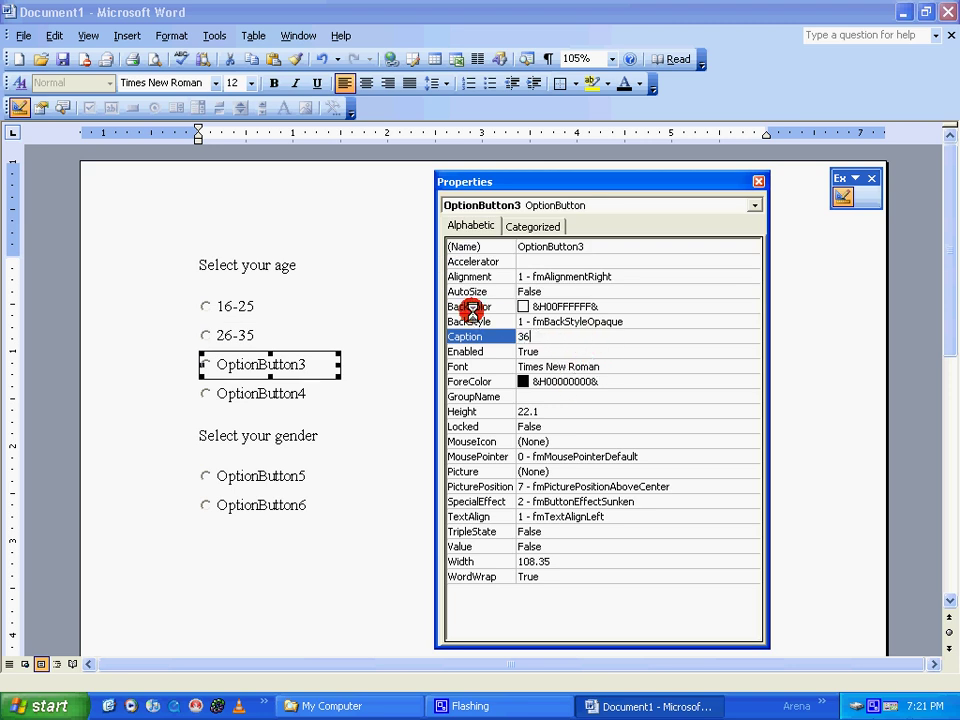
pyautogui.click(527, 204)
pyautogui.click(514, 255)
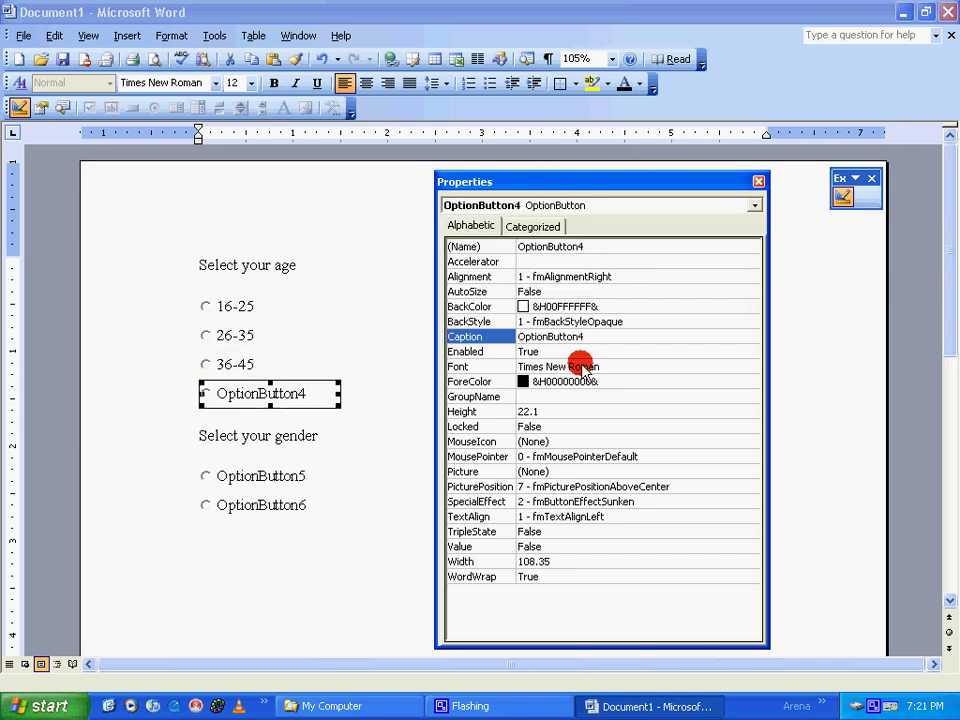
pyautogui.click(580, 337)
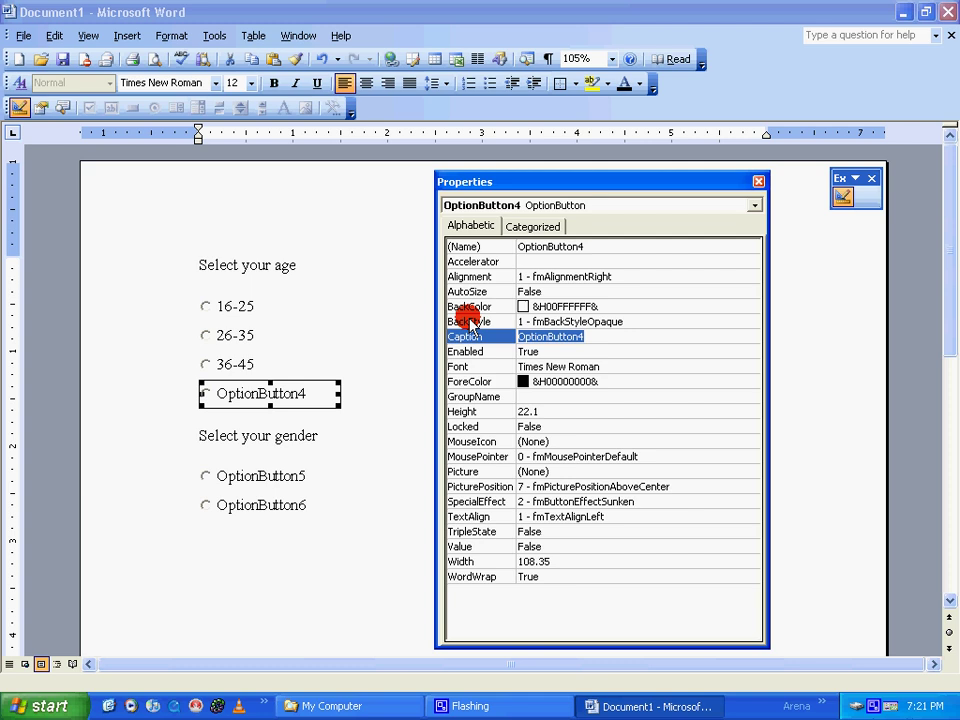
pyautogui.write('Above 45')
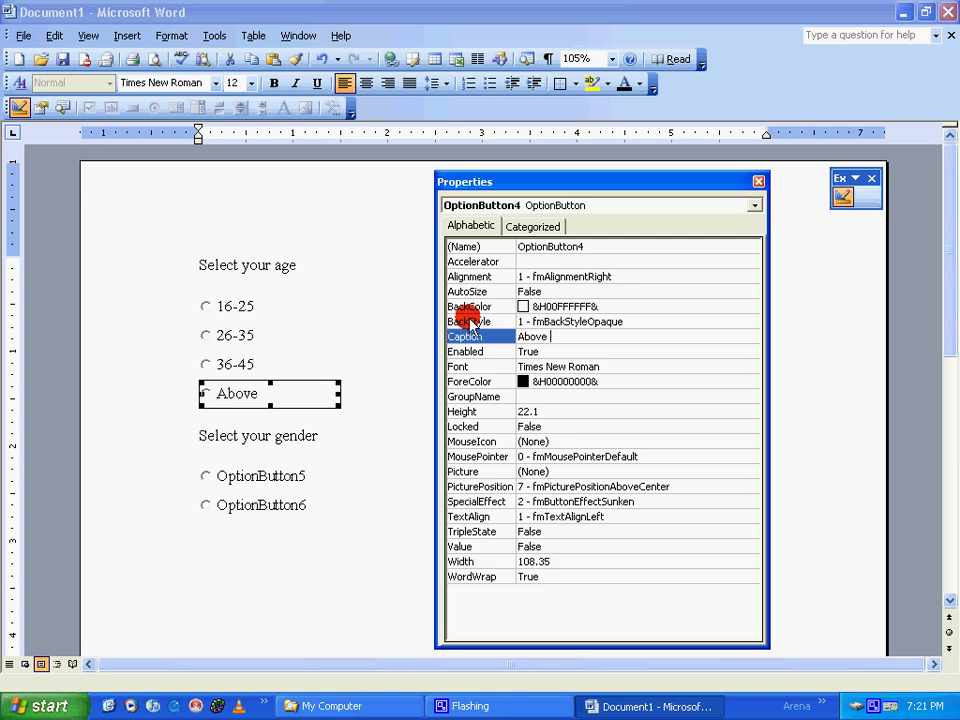
# Caption OptionButton5 and 6 as Male and Female, then close the Properties window
pyautogui.click(588, 203)
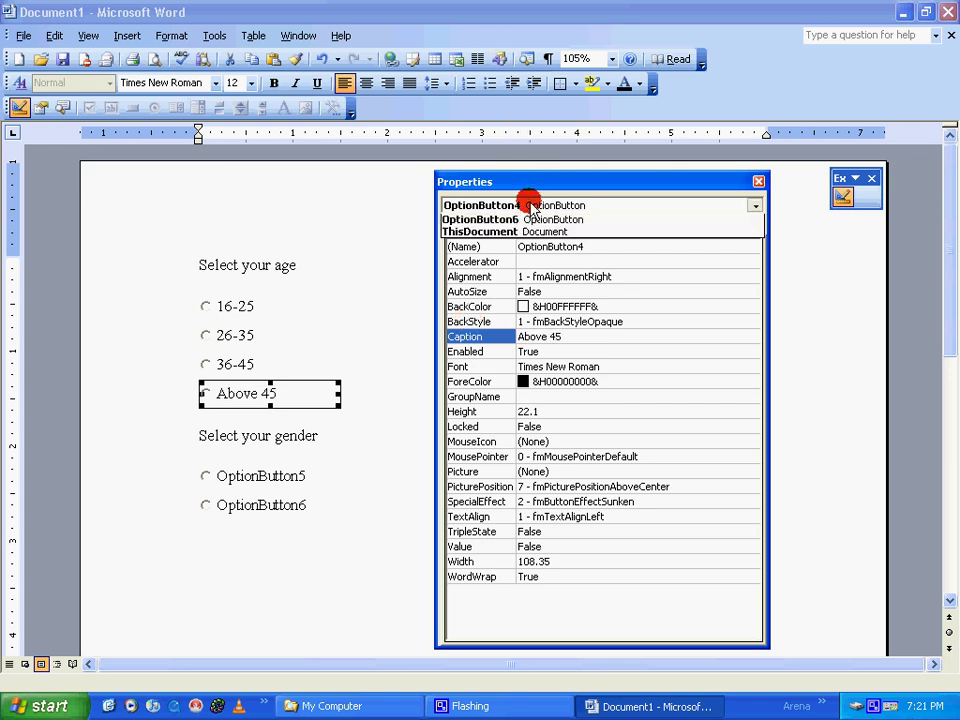
pyautogui.click(489, 270)
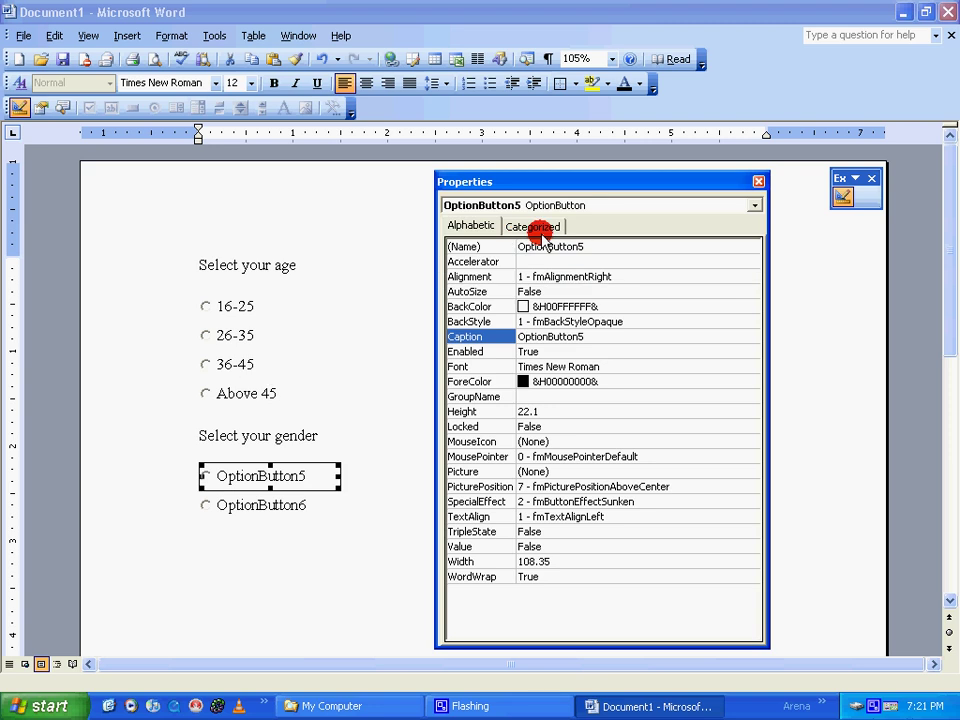
pyautogui.doubleClick(508, 337)
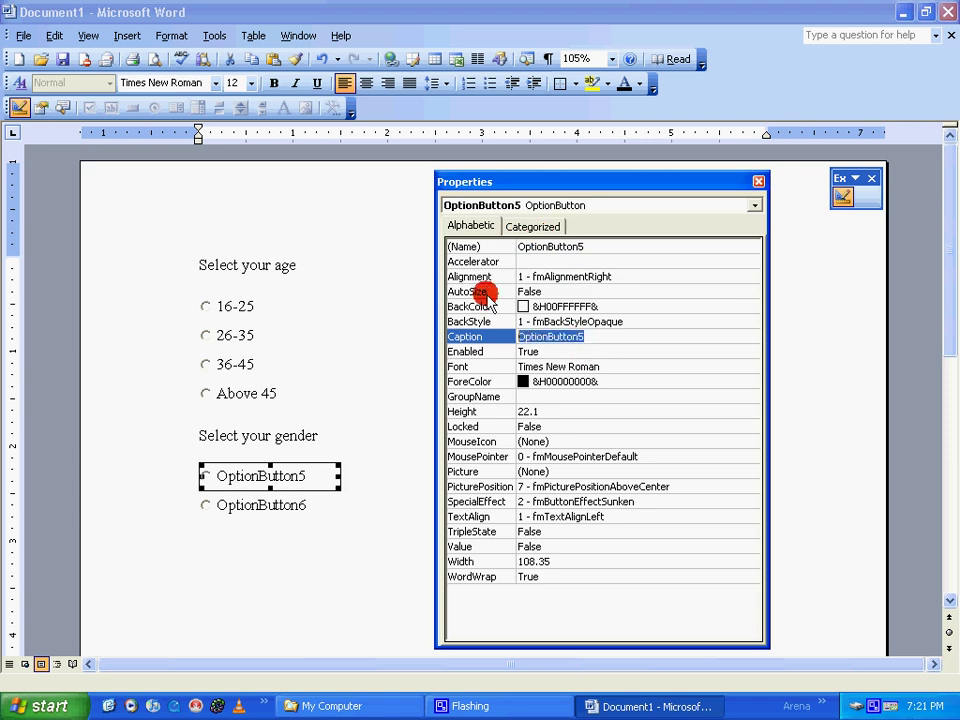
pyautogui.write('Male')
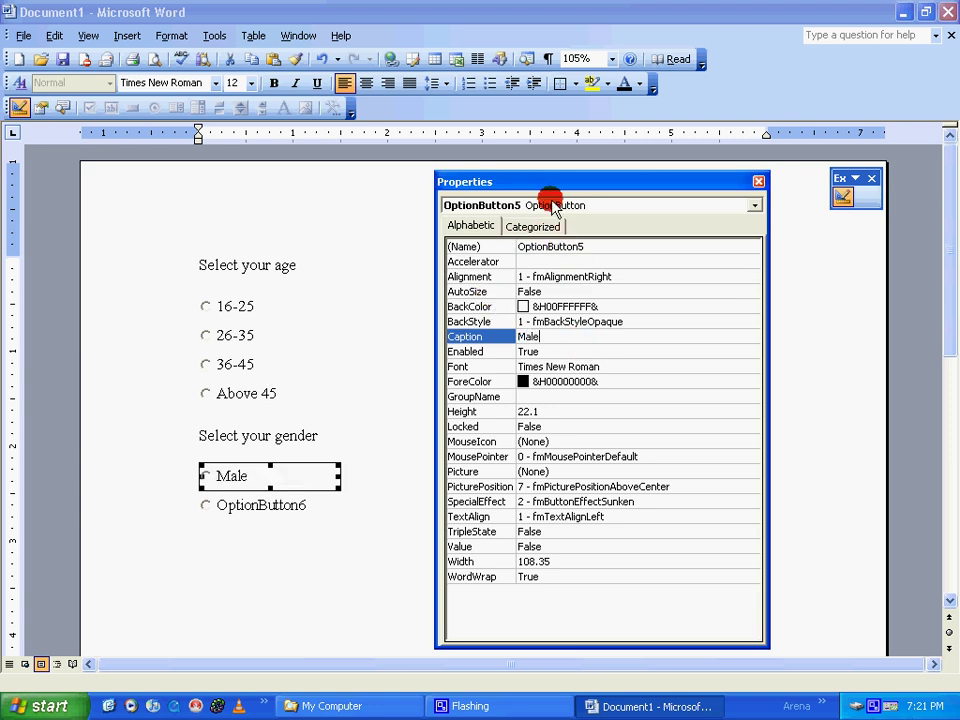
pyautogui.click(544, 210)
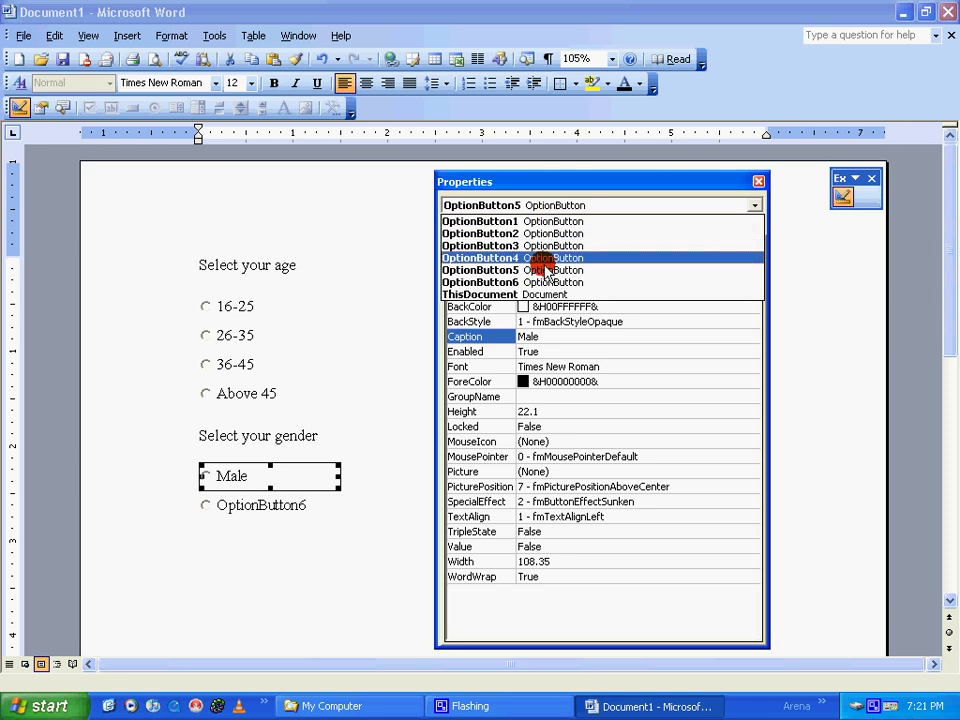
pyautogui.click(547, 279)
pyautogui.doubleClick(585, 337)
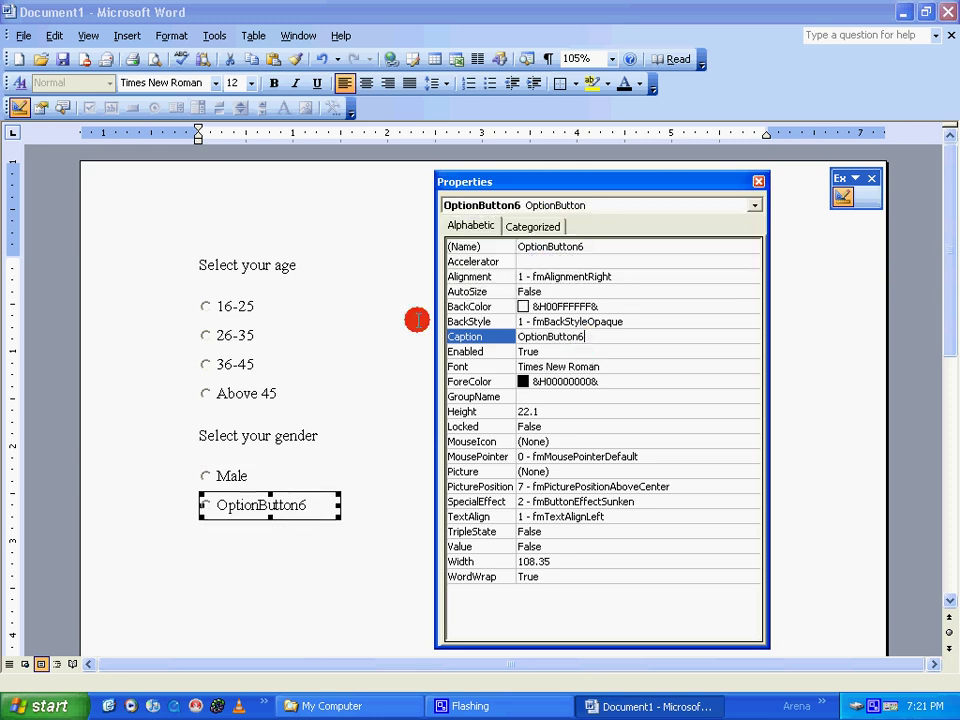
pyautogui.write('Female')
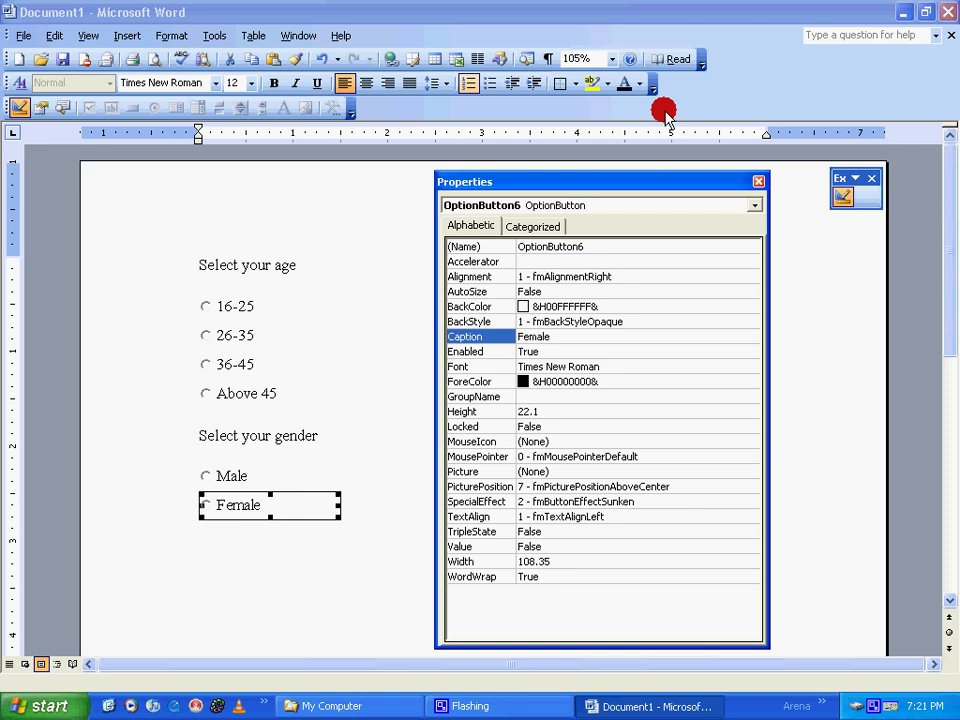
pyautogui.click(758, 181)
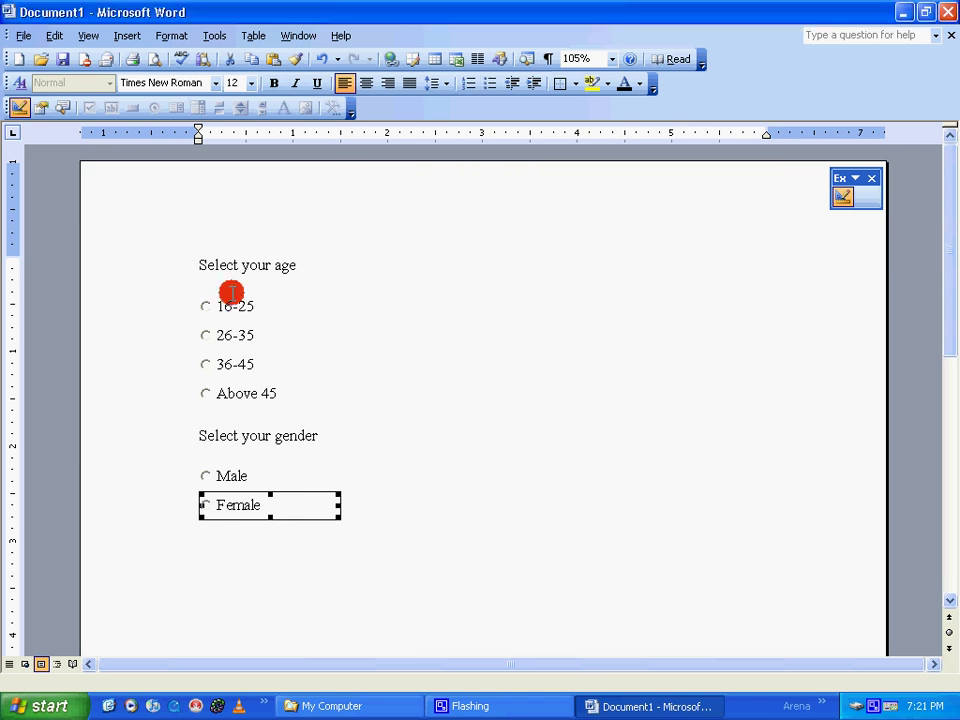
# Exit Design Mode and click each age and gender option in turn
pyautogui.click(398, 343)
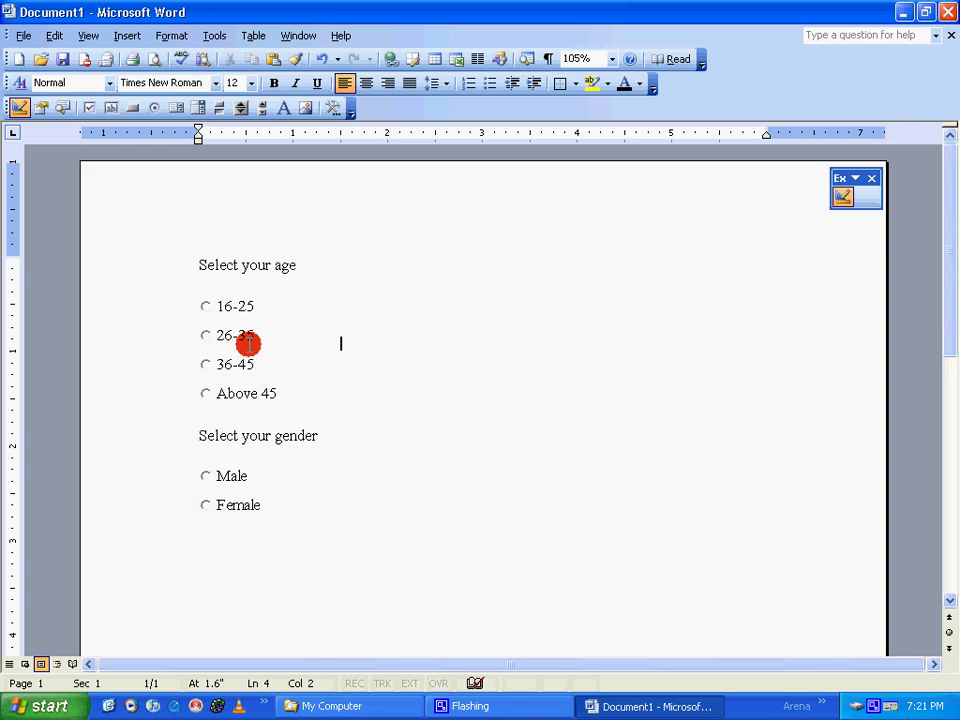
pyautogui.click(19, 110)
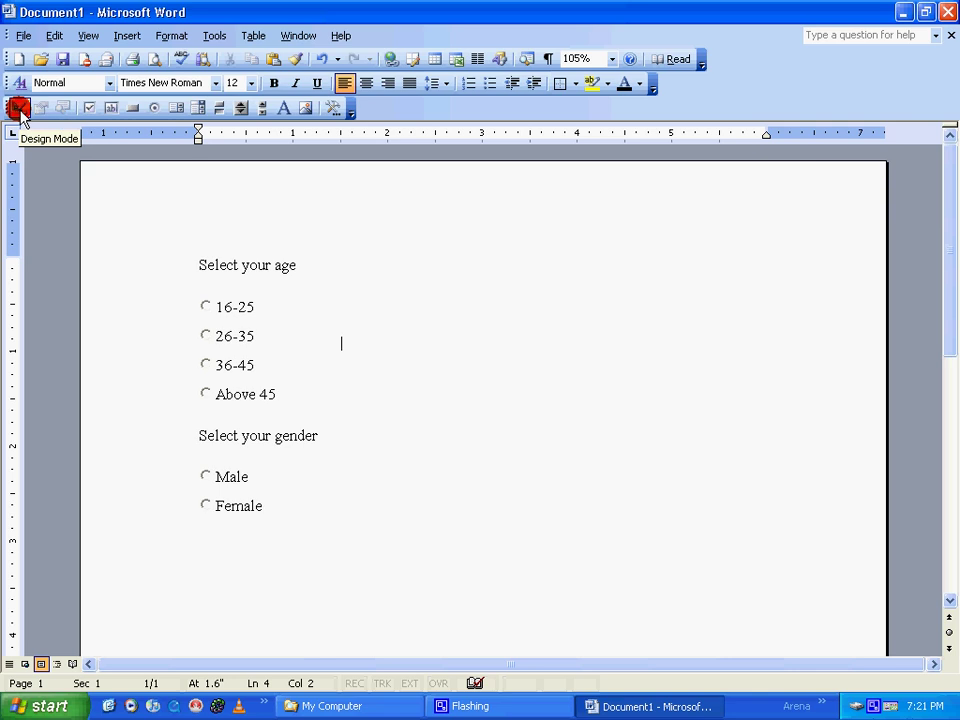
pyautogui.click(208, 308)
pyautogui.click(207, 336)
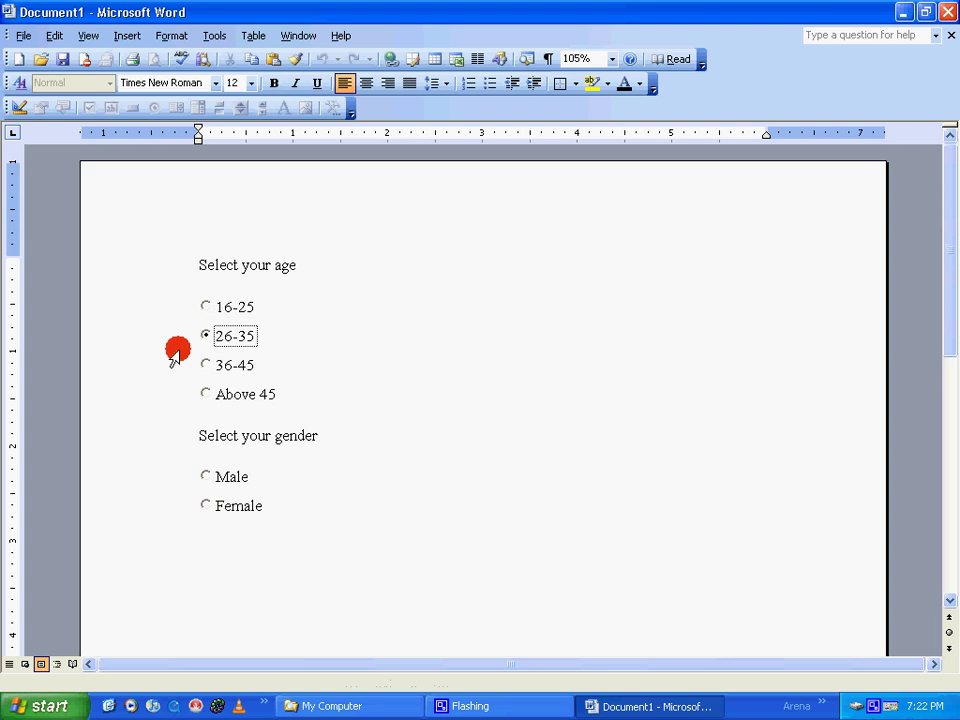
pyautogui.click(206, 366)
pyautogui.click(210, 394)
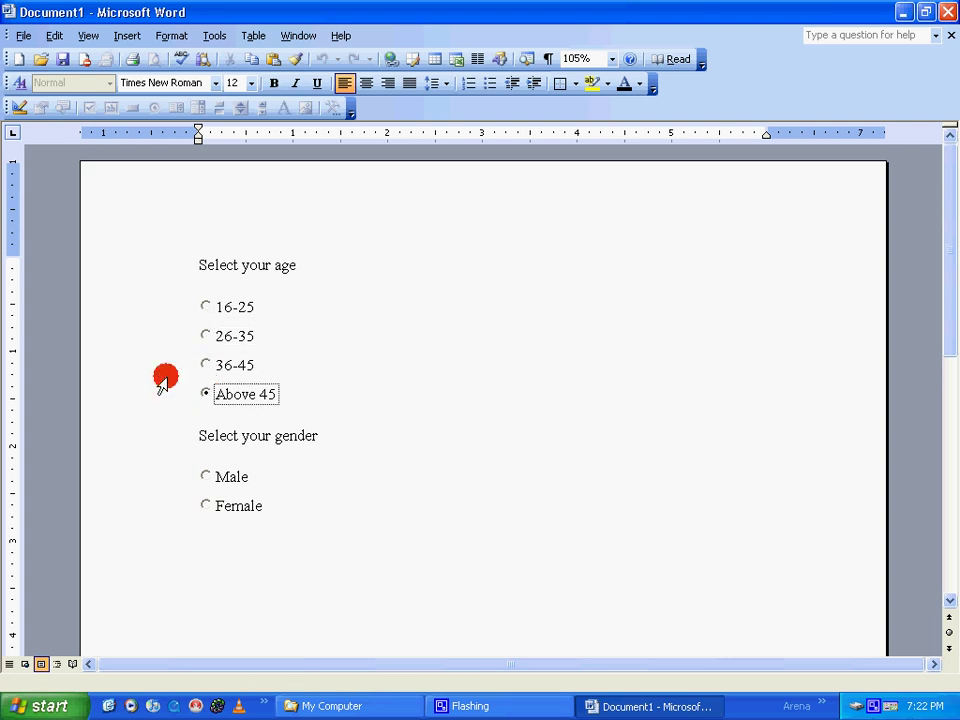
pyautogui.click(210, 476)
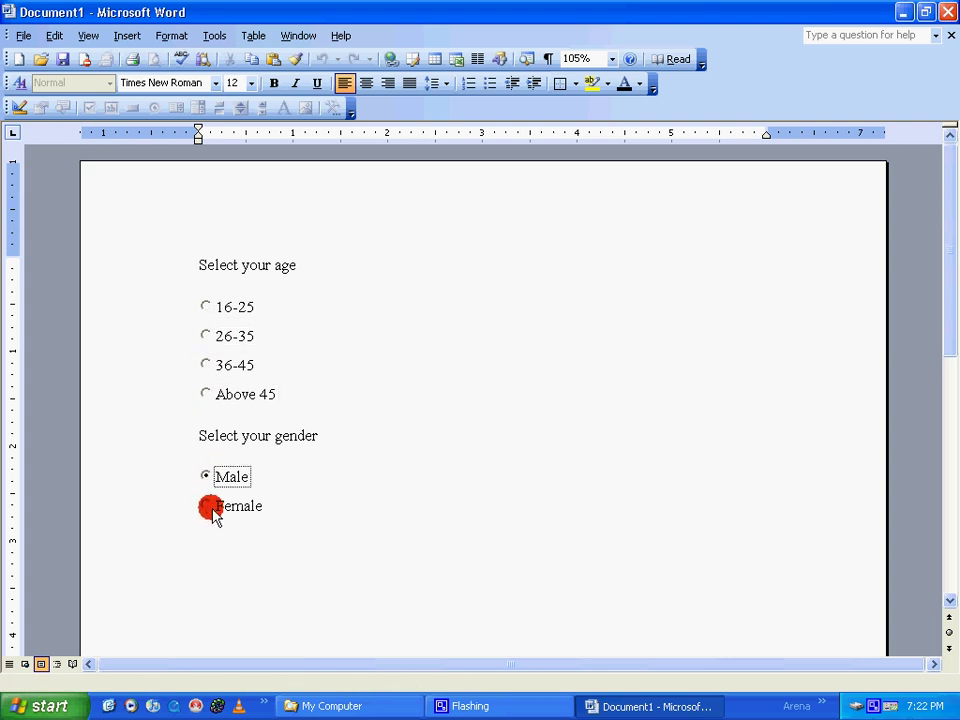
pyautogui.click(206, 505)
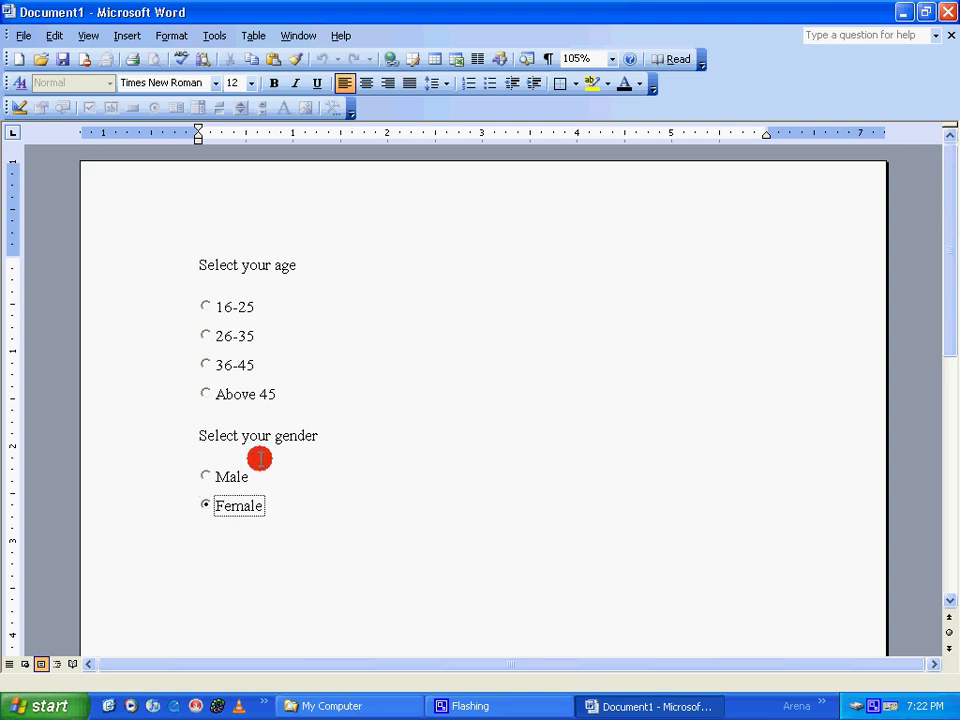
# Alternate between 16-25 and Male, confirming each choice clears the other question's answer
pyautogui.click(208, 308)
pyautogui.moveTo(199, 266); pyautogui.dragTo(274, 268)
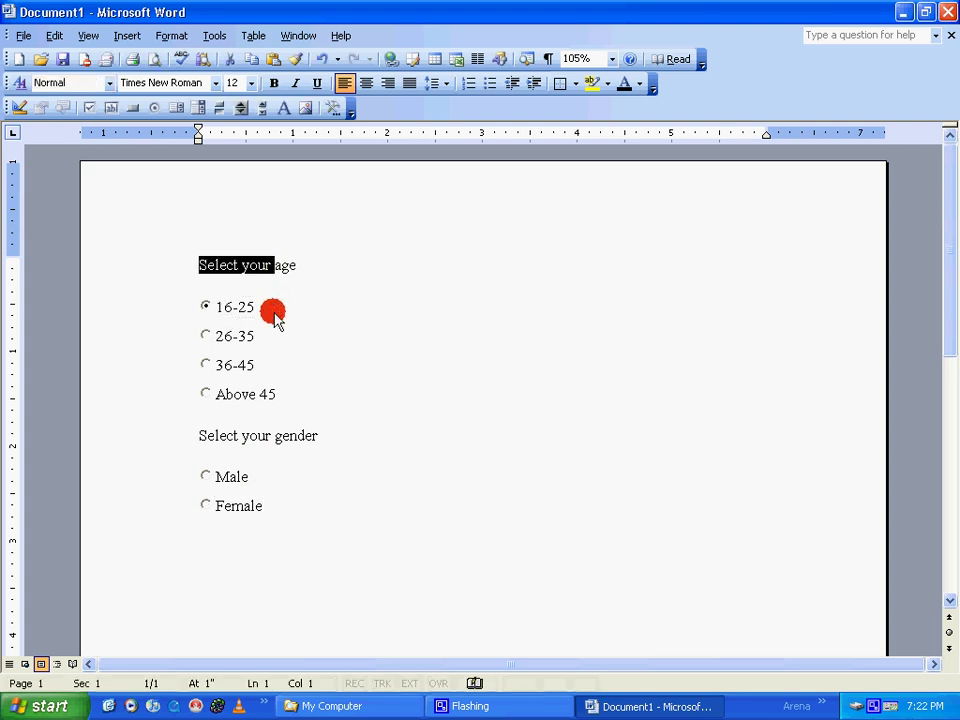
pyautogui.click(272, 312)
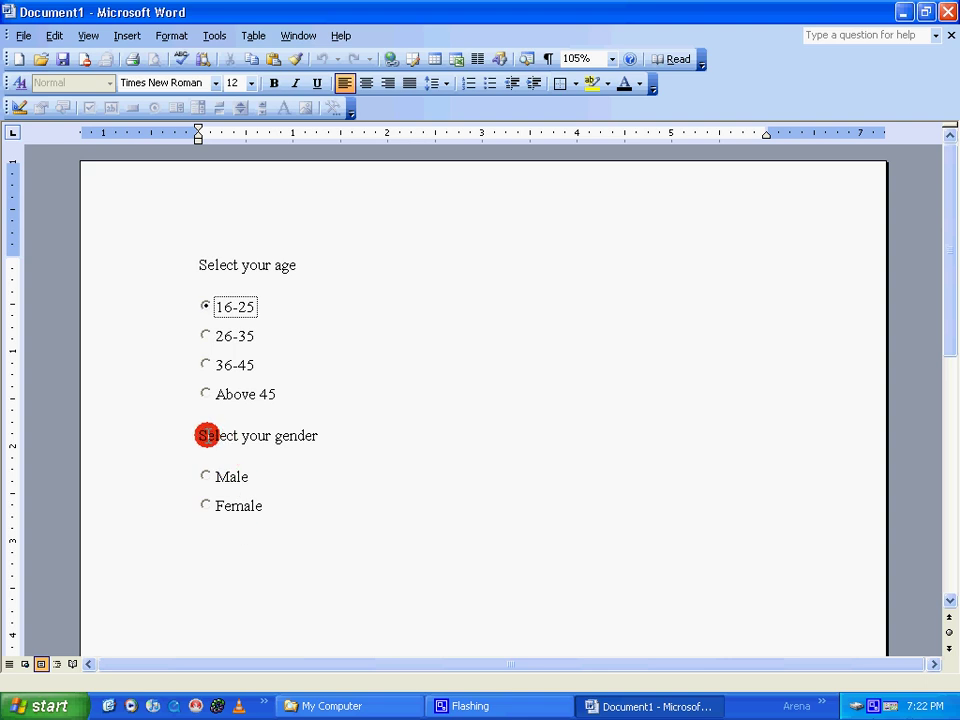
pyautogui.moveTo(204, 436); pyautogui.dragTo(234, 436)
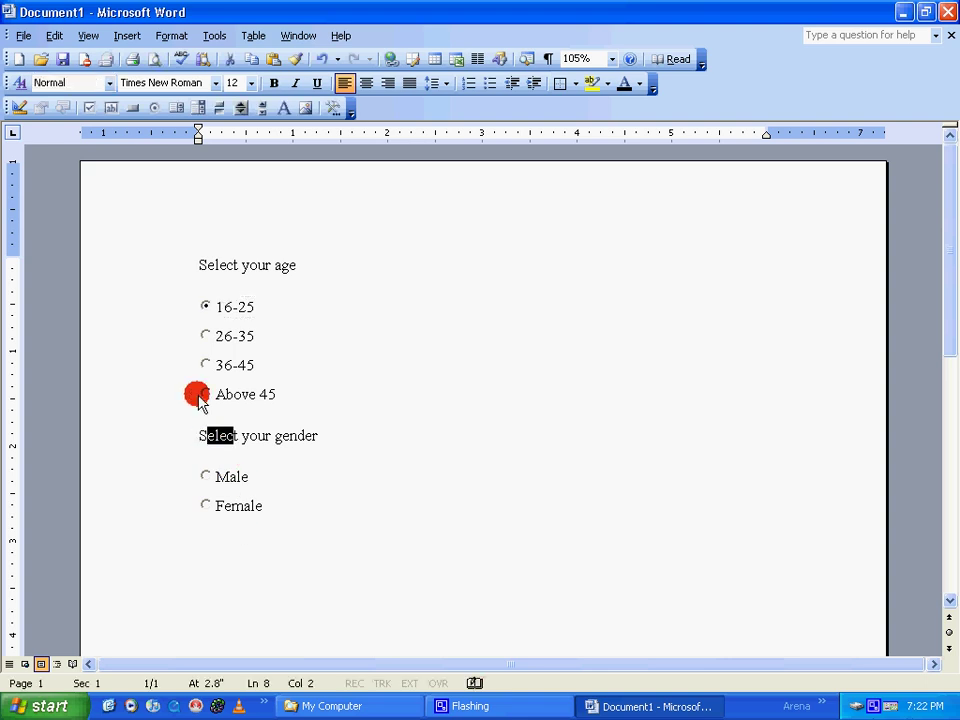
pyautogui.click(236, 478)
pyautogui.click(236, 310)
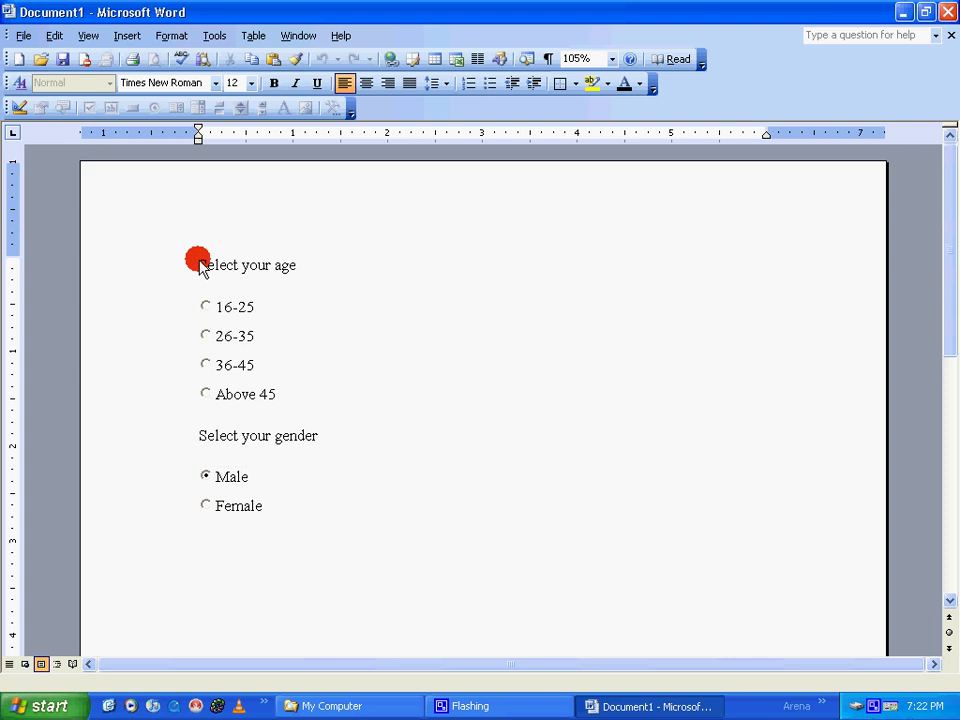
# Back in Design Mode, set the 16-25 option button's GroupName property to age
pyautogui.click(17, 108)
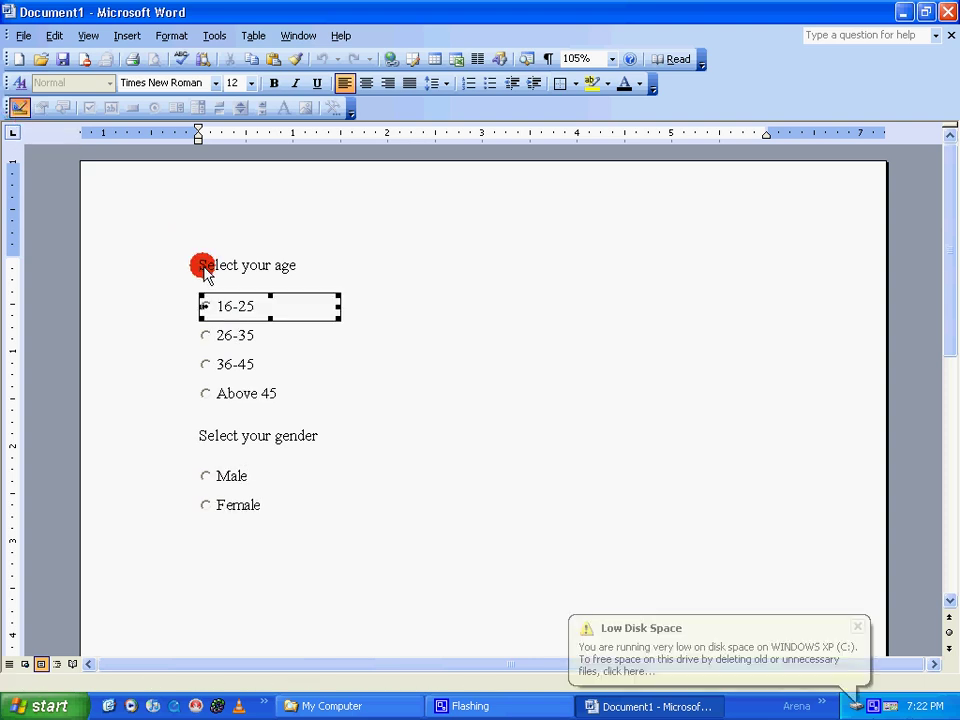
pyautogui.rightClick(249, 312)
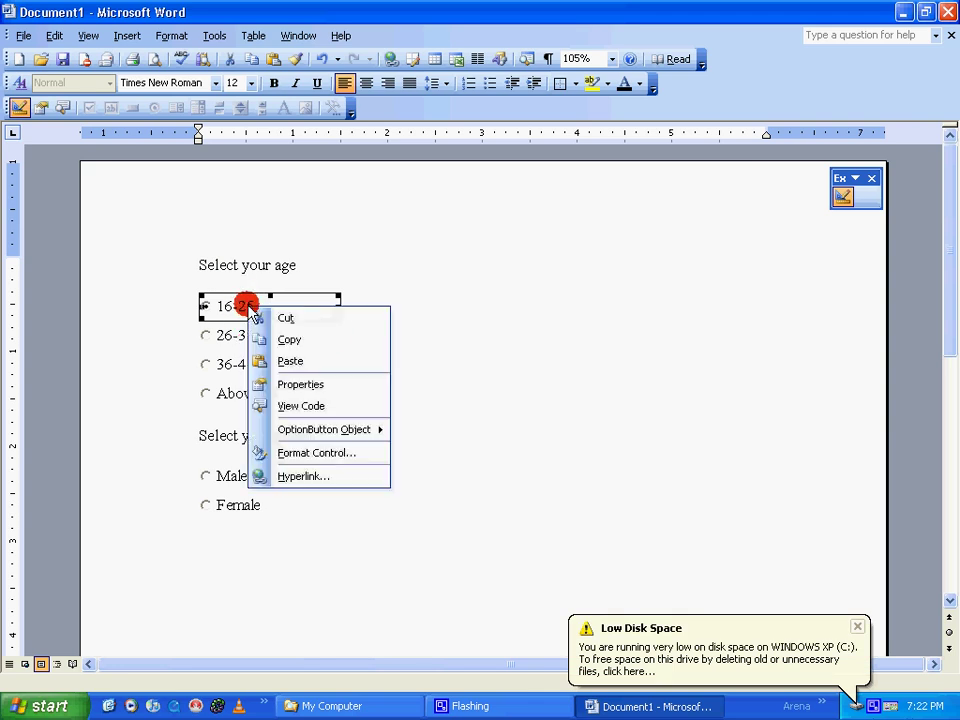
pyautogui.click(315, 384)
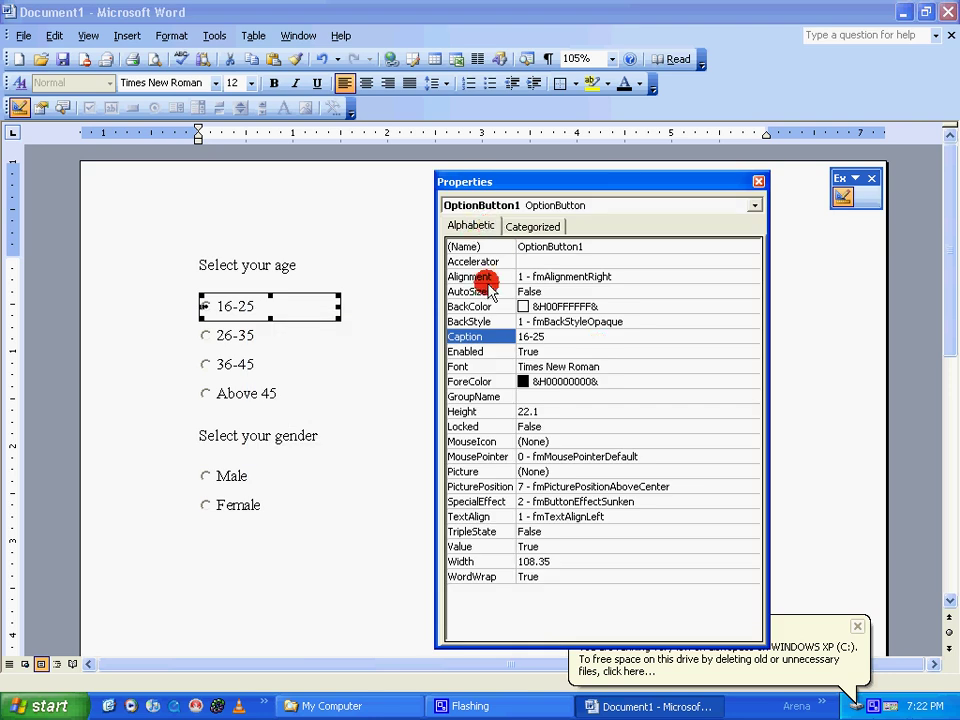
pyautogui.click(481, 398)
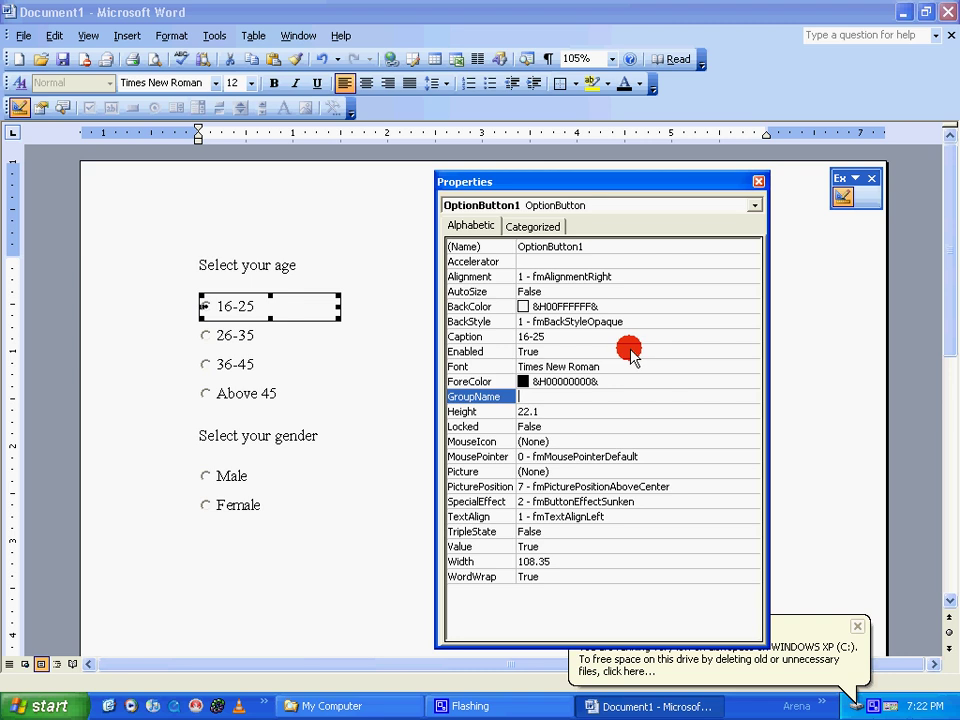
pyautogui.write('age')
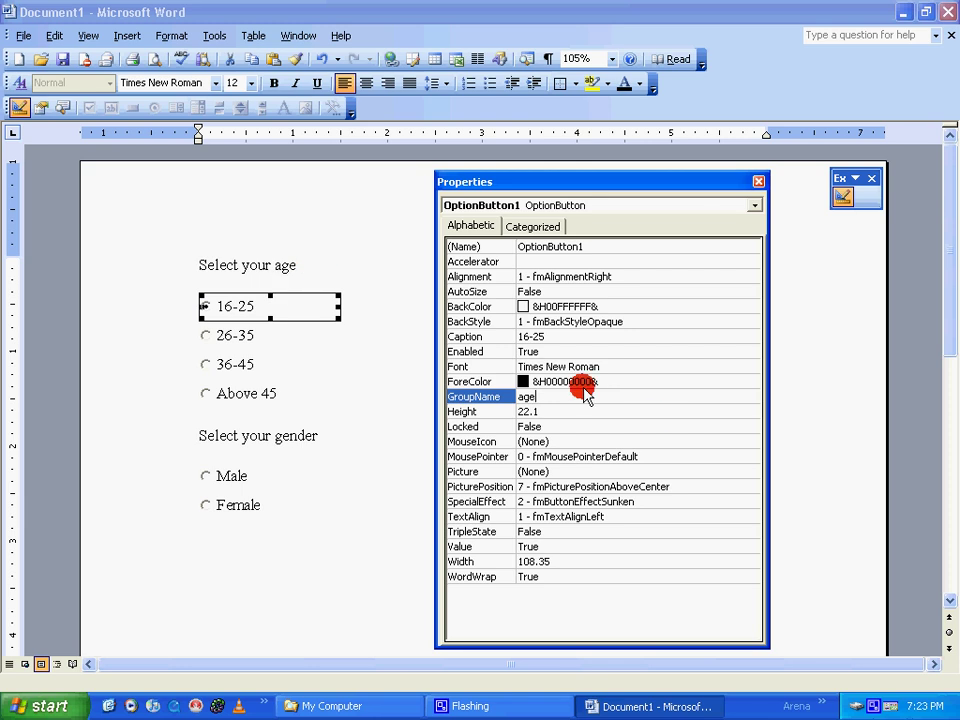
# Set GroupName to age for the 26-35, 36-45 and Above 45 option buttons
pyautogui.click(540, 205)
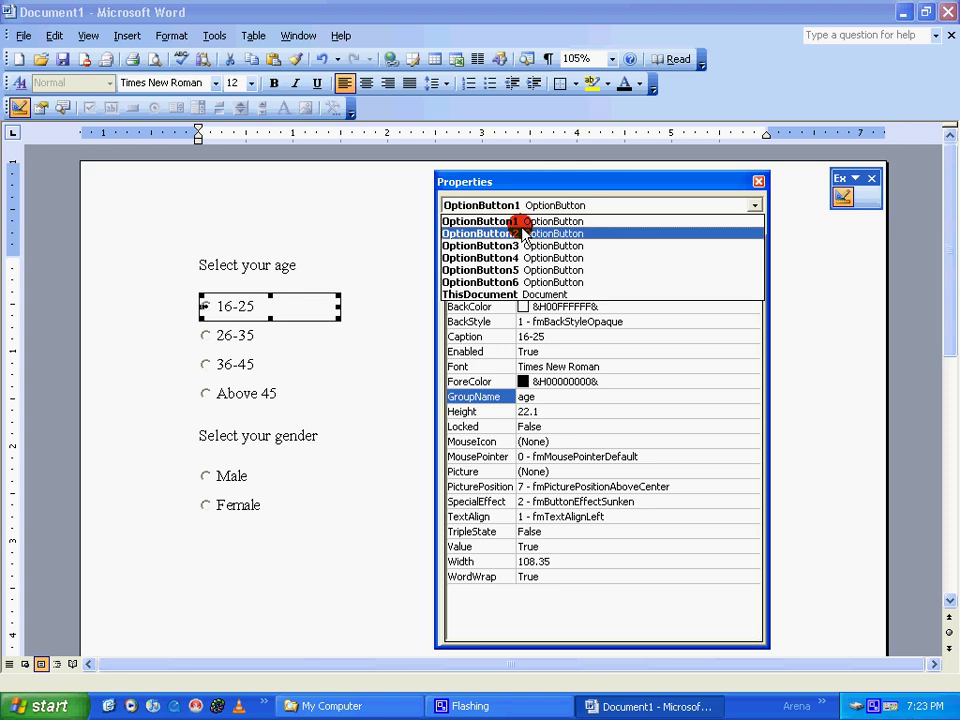
pyautogui.click(522, 233)
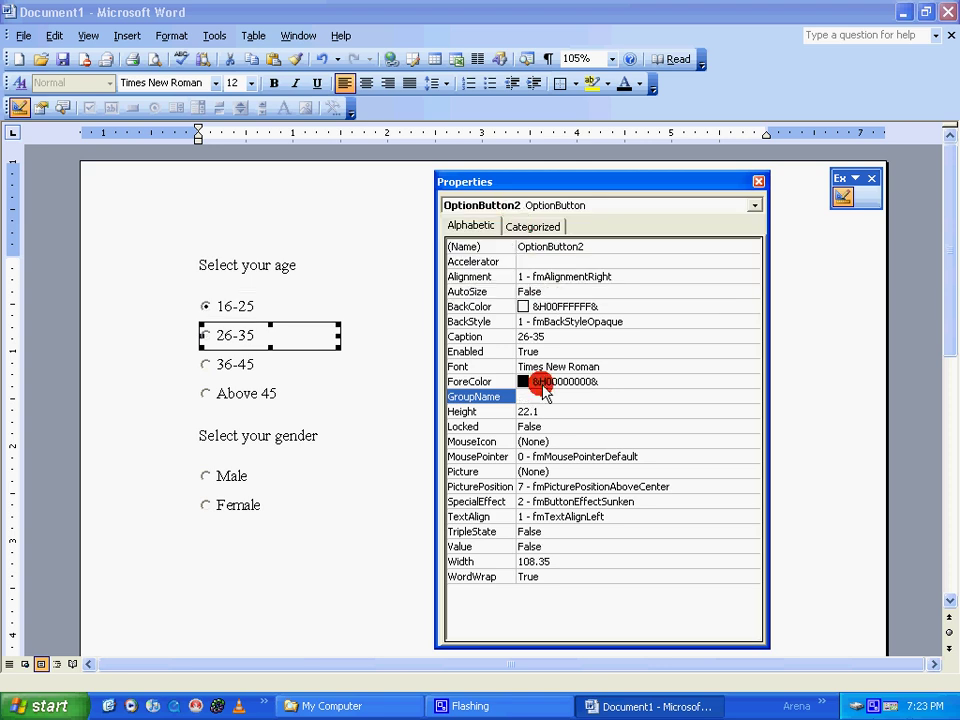
pyautogui.write('age')
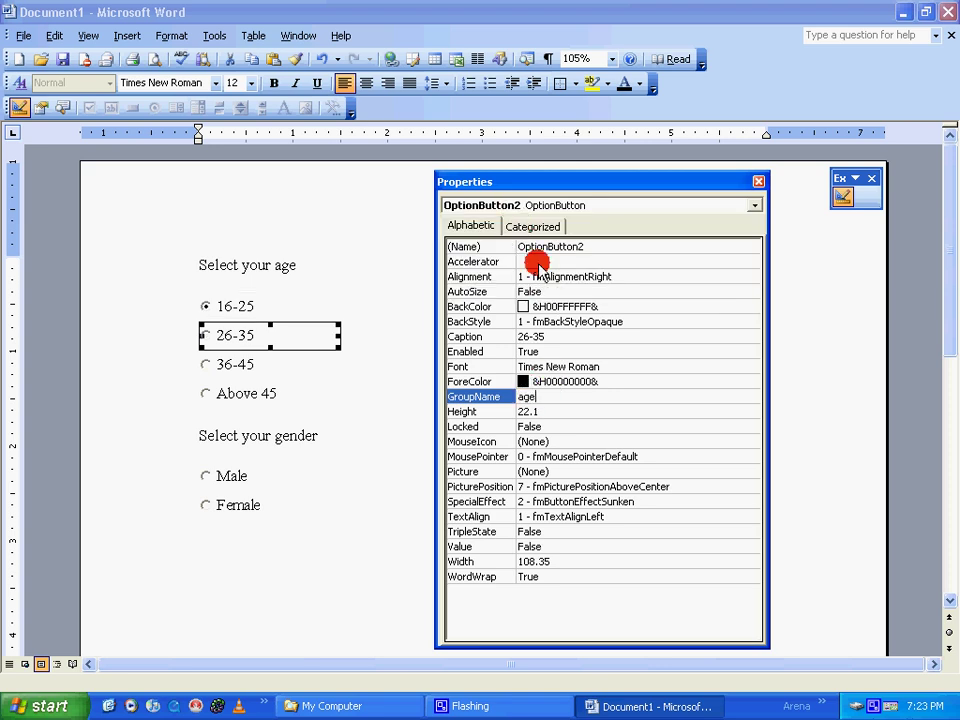
pyautogui.click(531, 204)
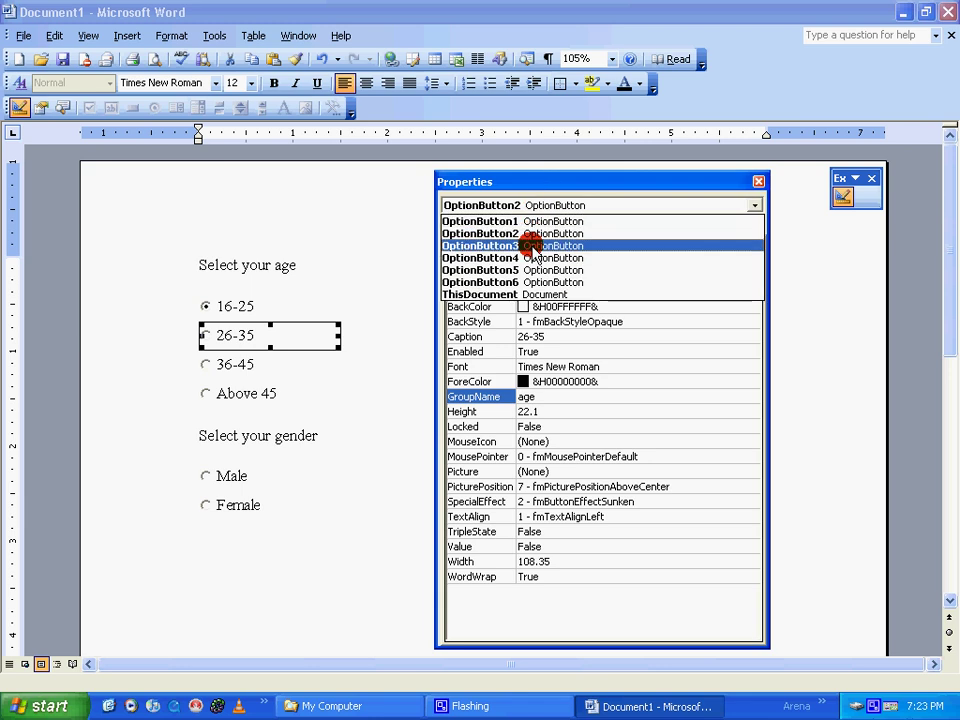
pyautogui.click(525, 242)
pyautogui.write('age')
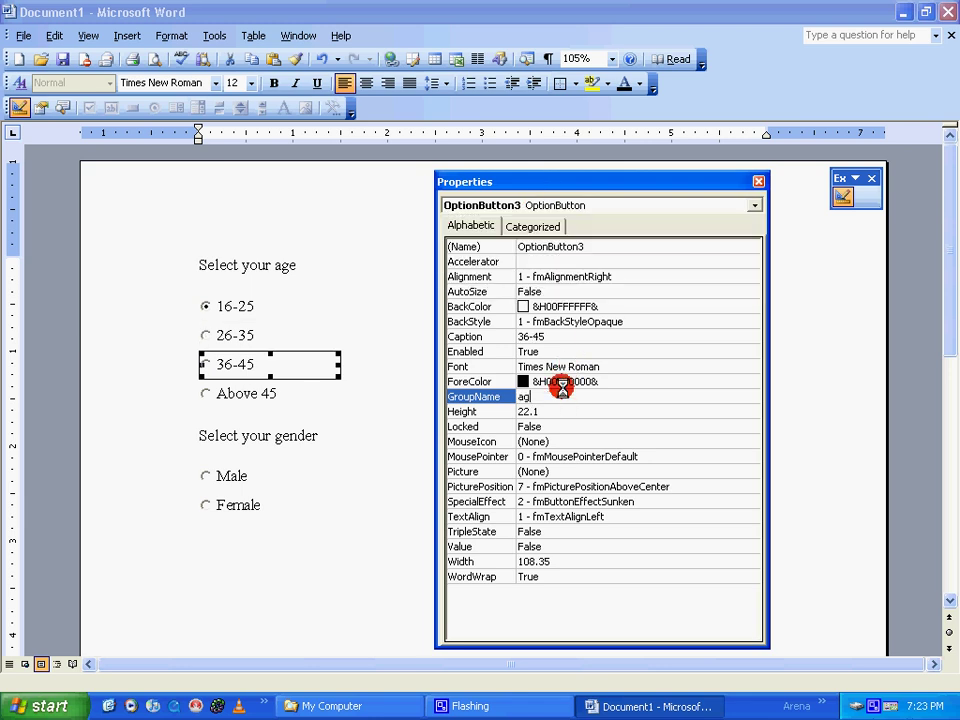
pyautogui.click(510, 205)
pyautogui.click(517, 266)
pyautogui.click(561, 394)
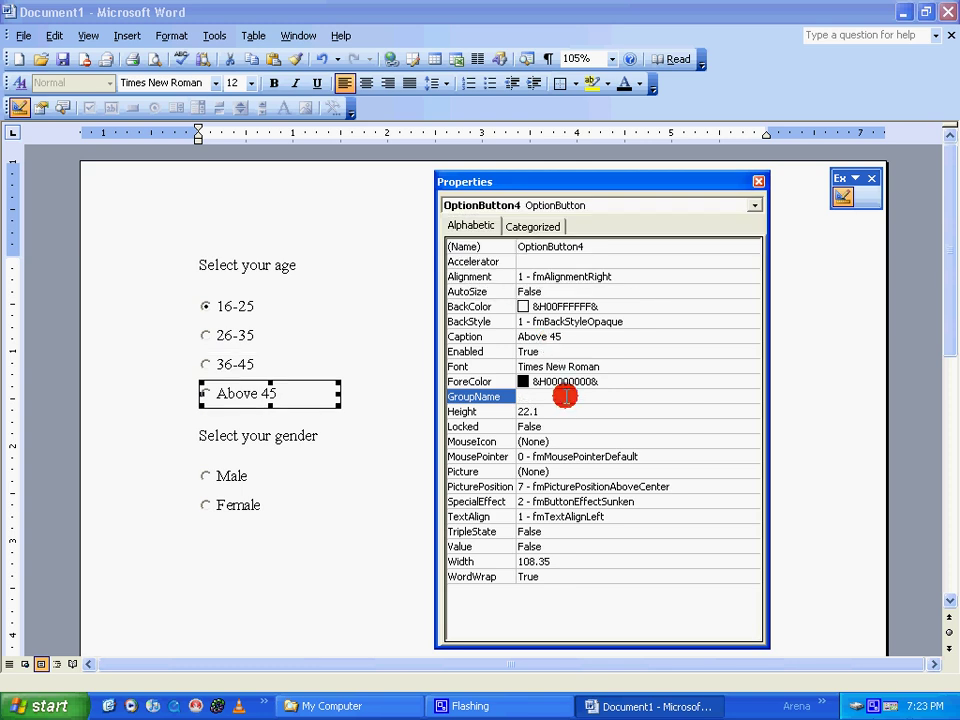
pyautogui.write('age')
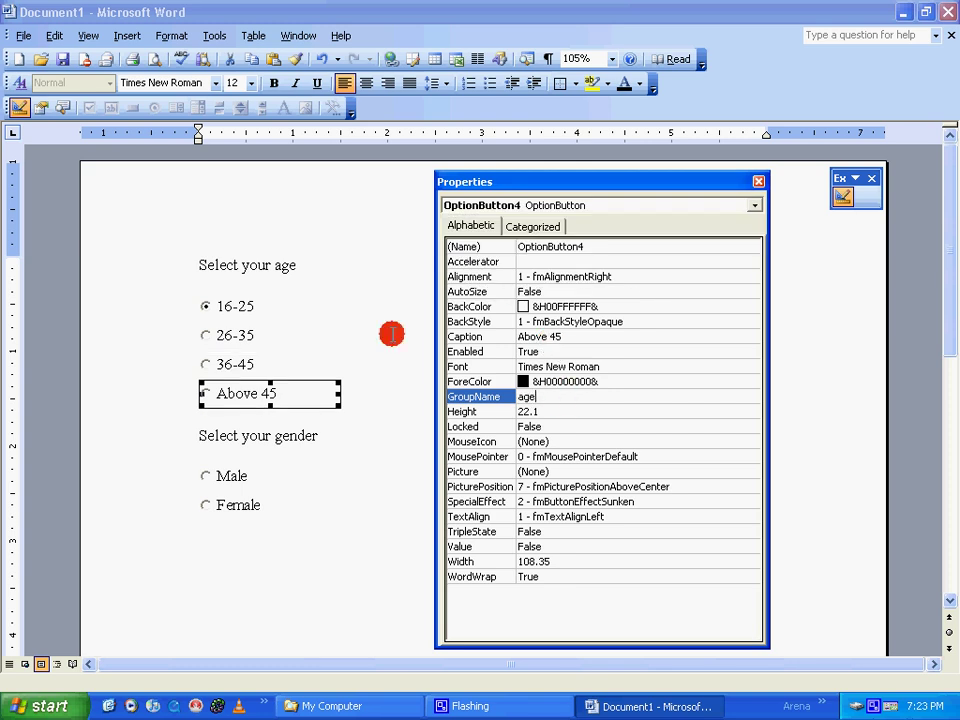
pyautogui.click(576, 205)
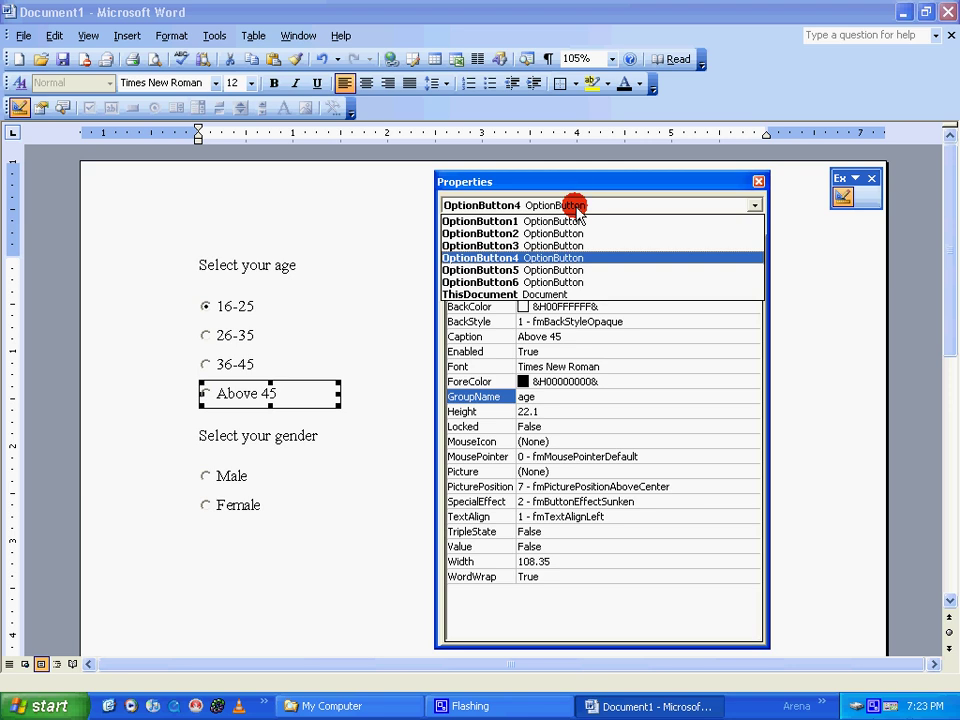
# Set GroupName to gender for the Male and Female option buttons
pyautogui.click(563, 270)
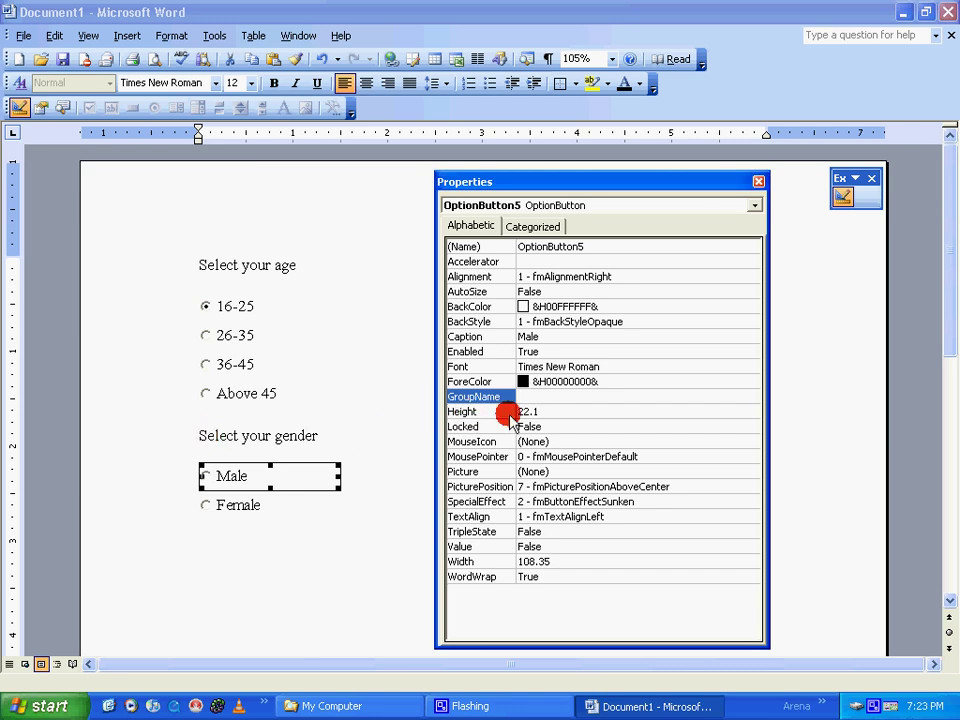
pyautogui.write('g')
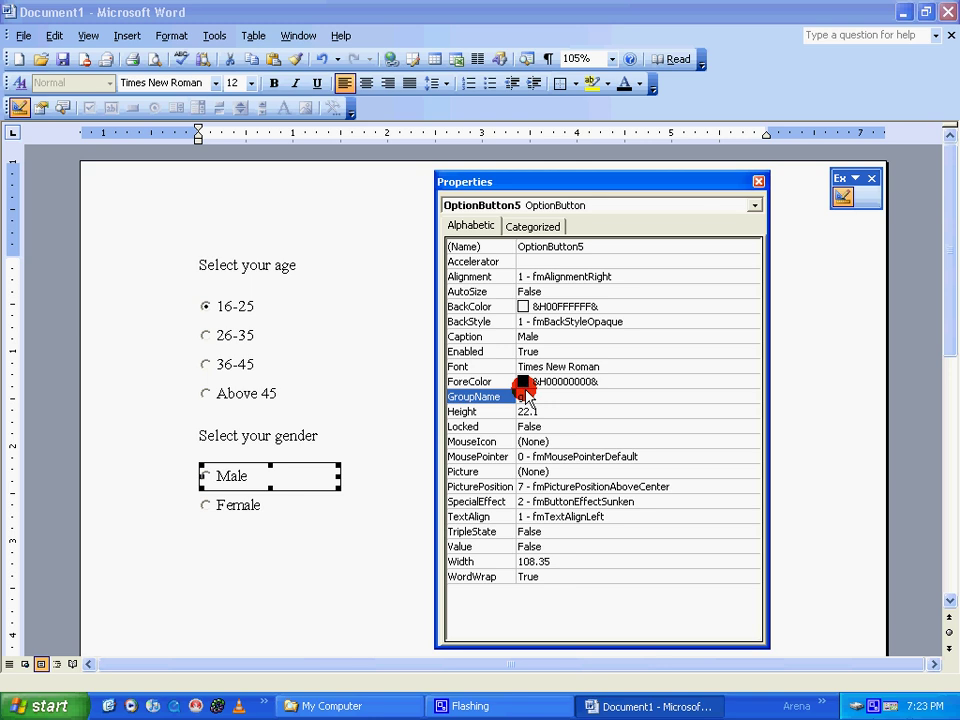
pyautogui.write('ender')
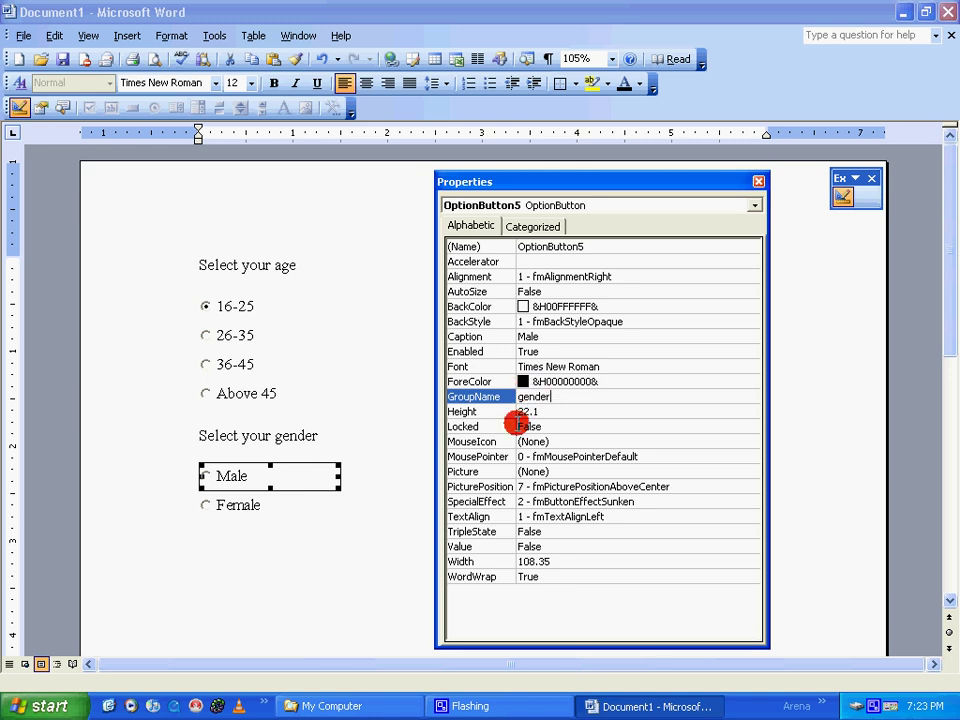
pyautogui.click(562, 205)
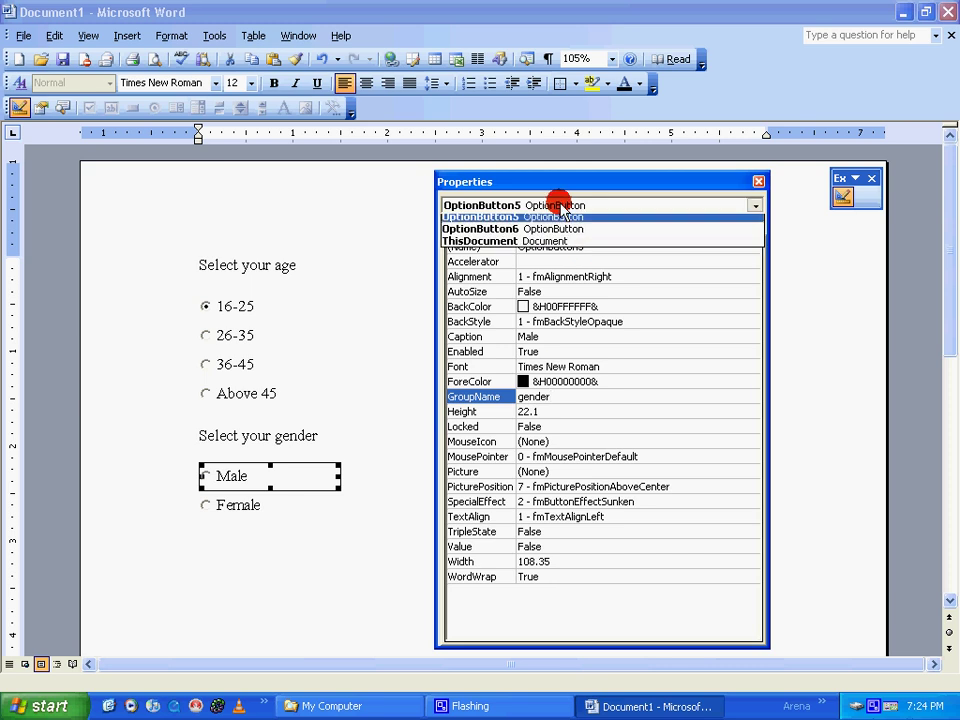
pyautogui.click(553, 283)
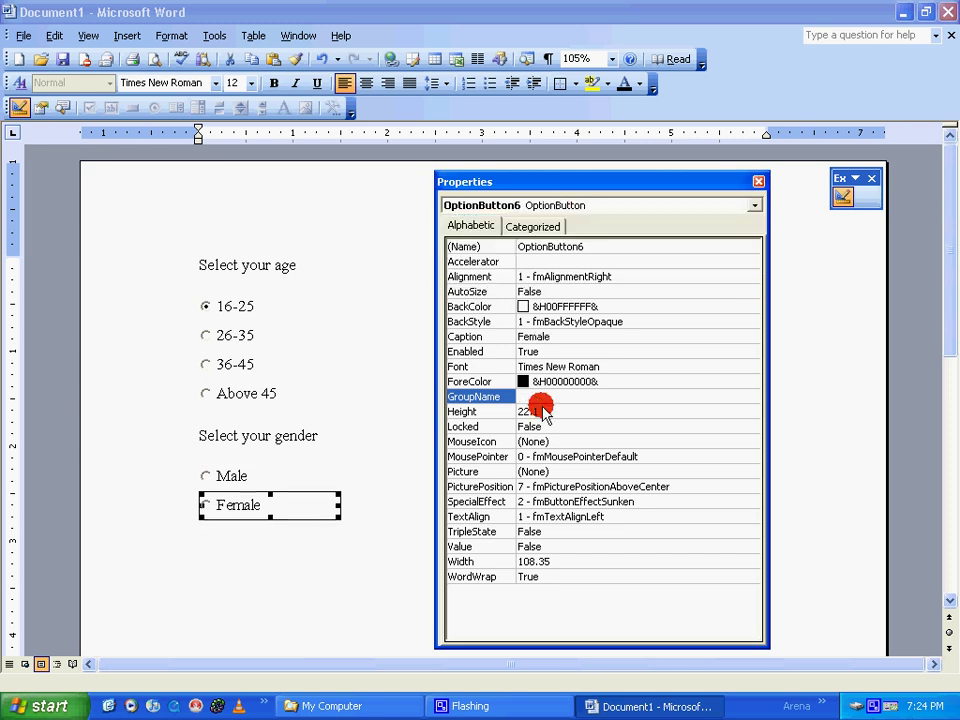
pyautogui.write('gender')
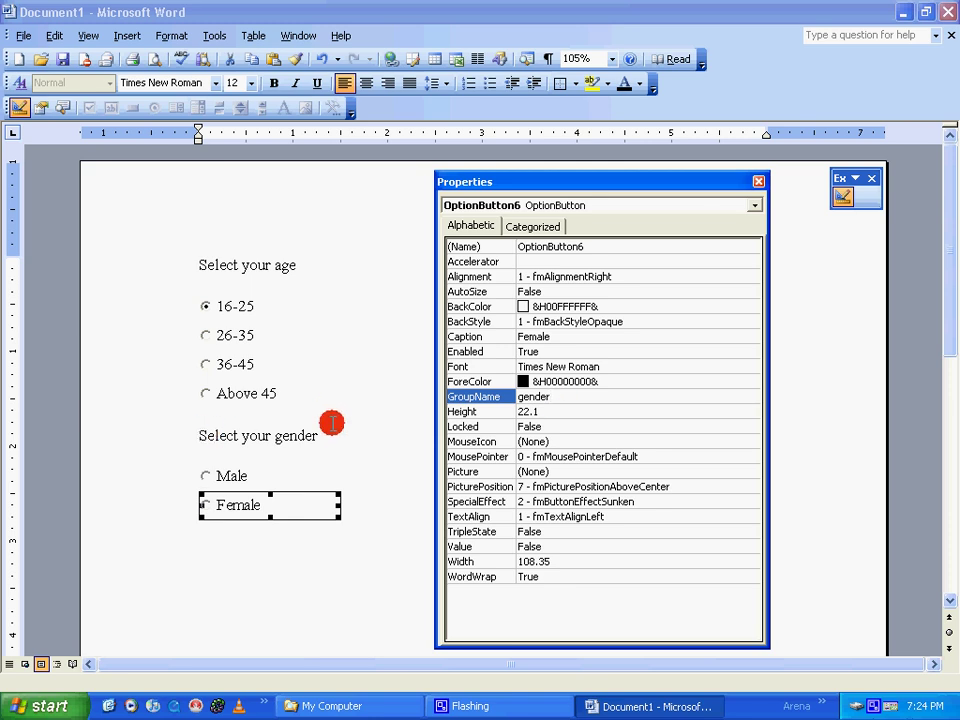
# Close the Properties window, exit design mode, and cycle the age options back to 16-25
pyautogui.click(757, 181)
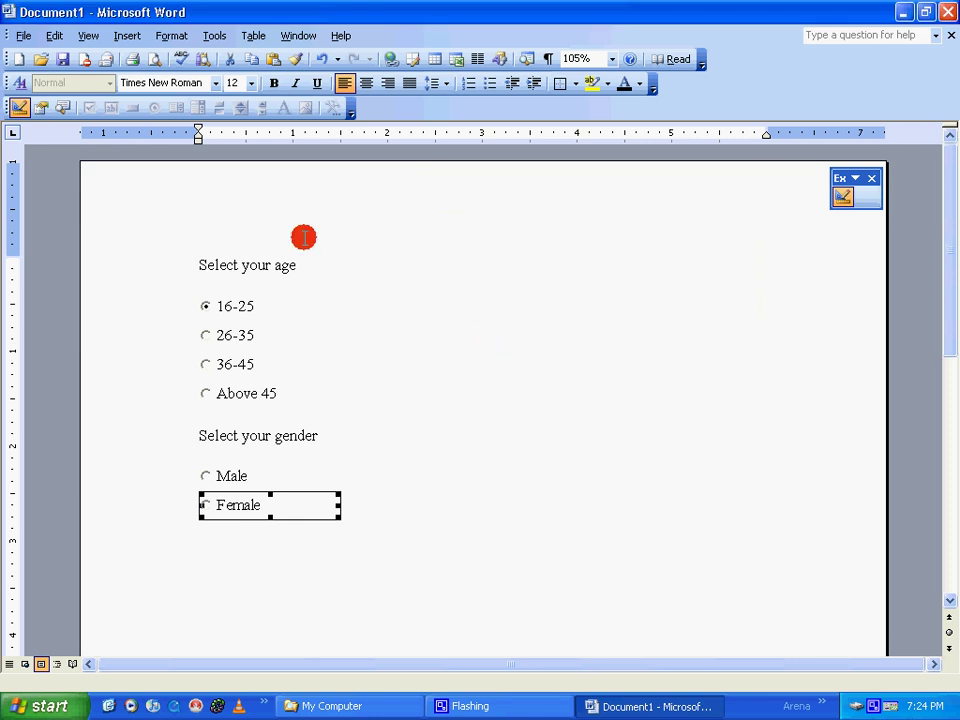
pyautogui.click(20, 108)
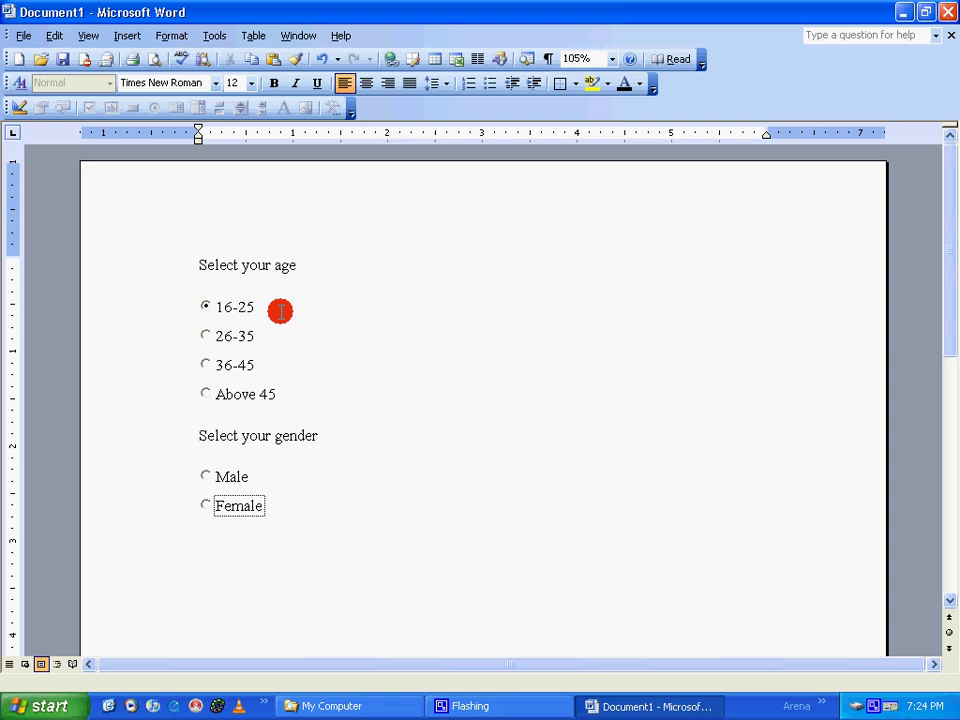
pyautogui.press('Down')
pyautogui.press('Down')
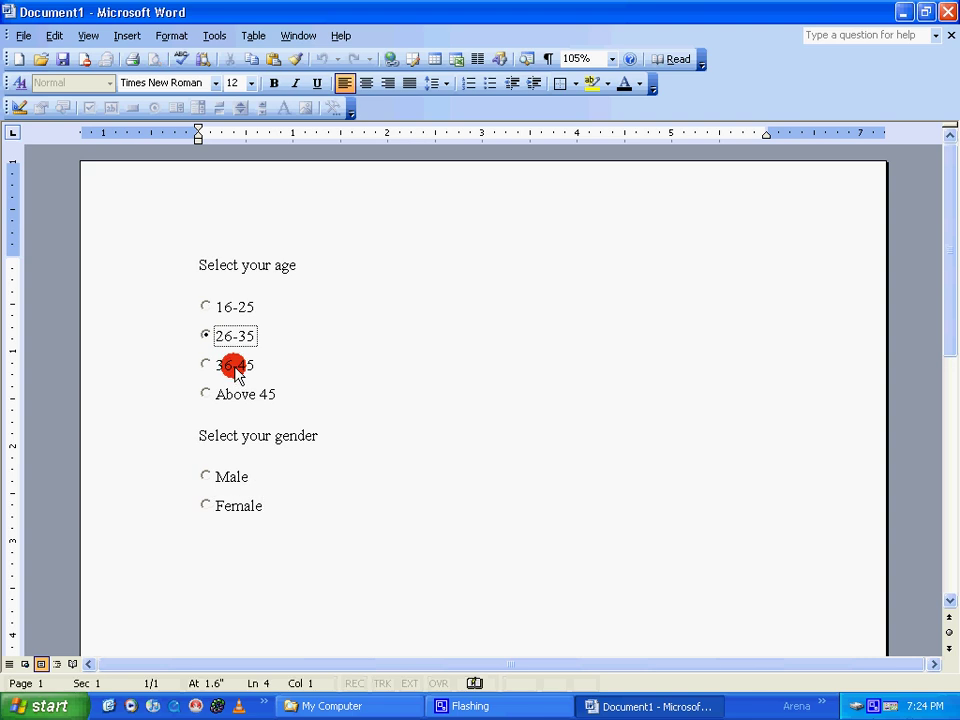
pyautogui.press('Up')
pyautogui.press('Up')
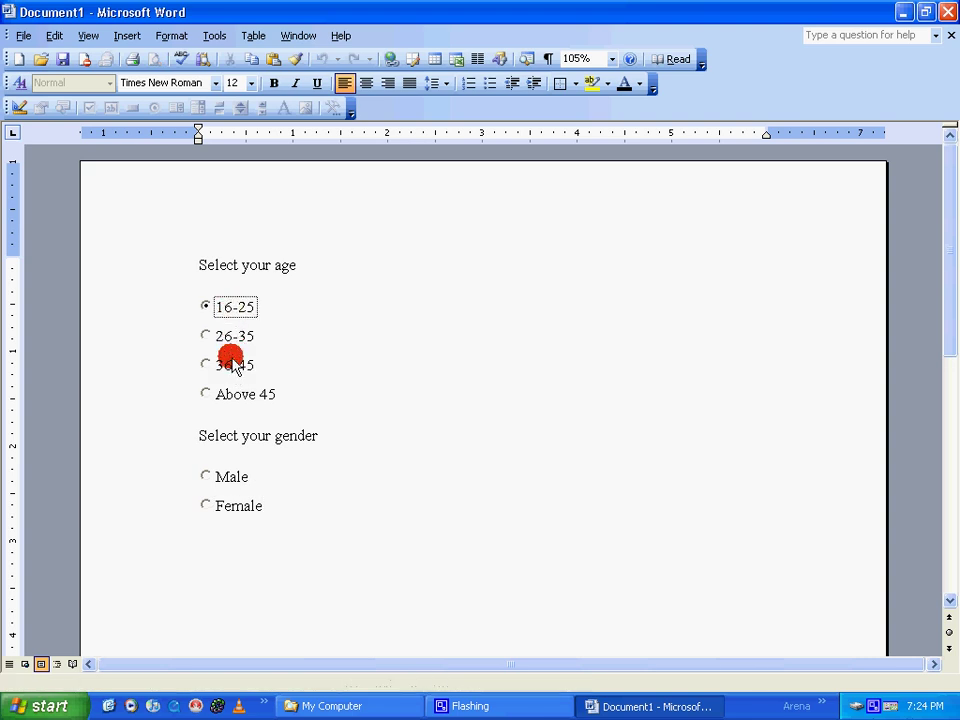
# Try Above 45, 36-45, then 26-35, and select Male alongside 26-35
pyautogui.click(232, 392)
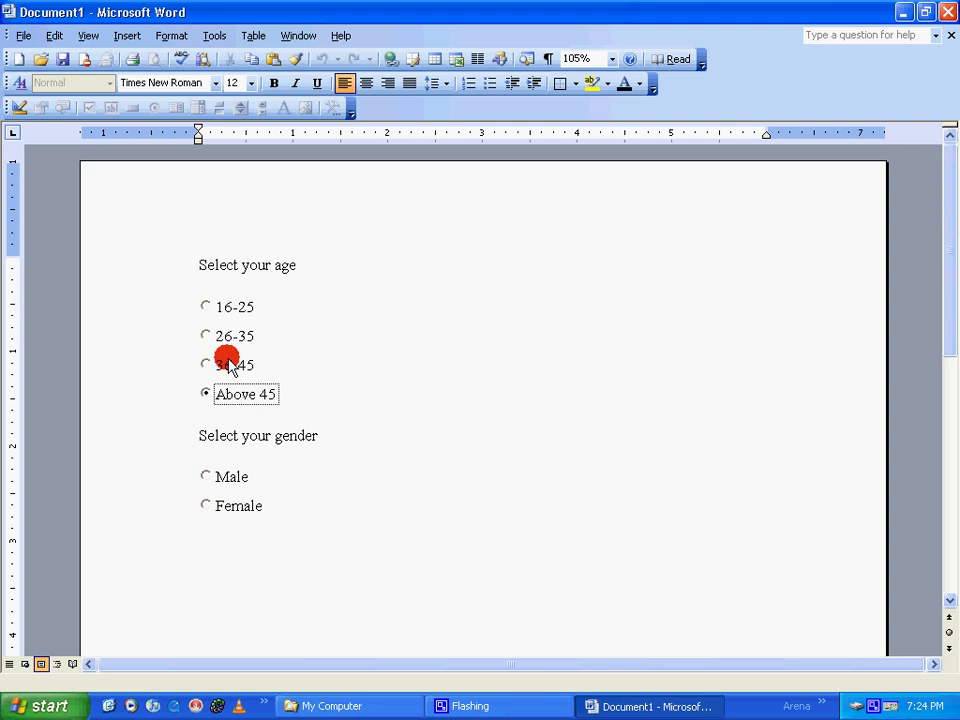
pyautogui.click(223, 362)
pyautogui.click(216, 334)
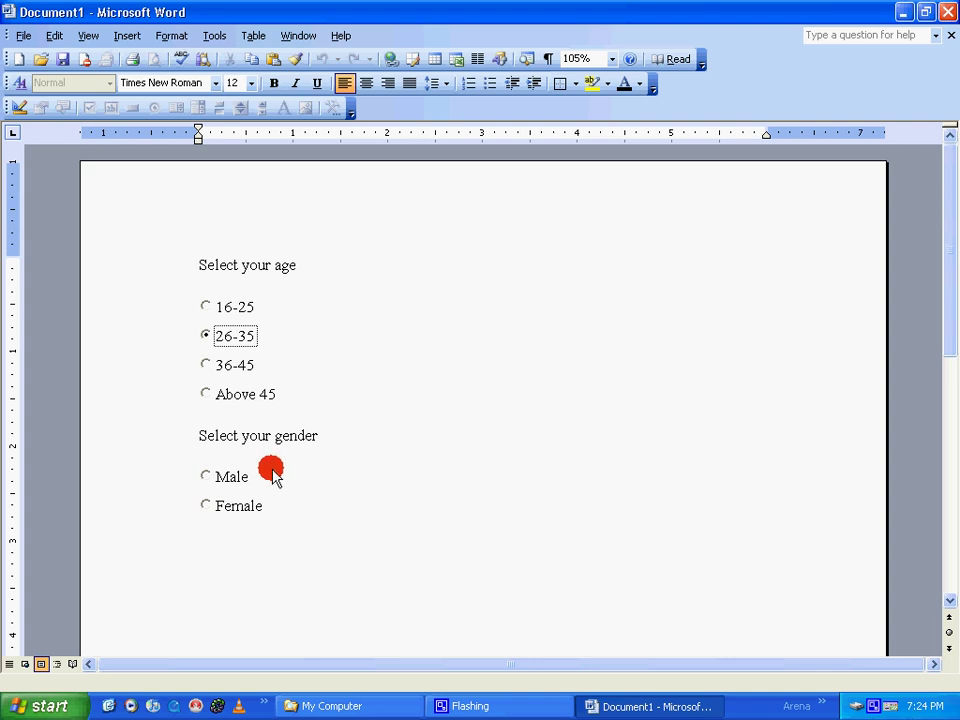
pyautogui.click(209, 478)
pyautogui.click(209, 478)
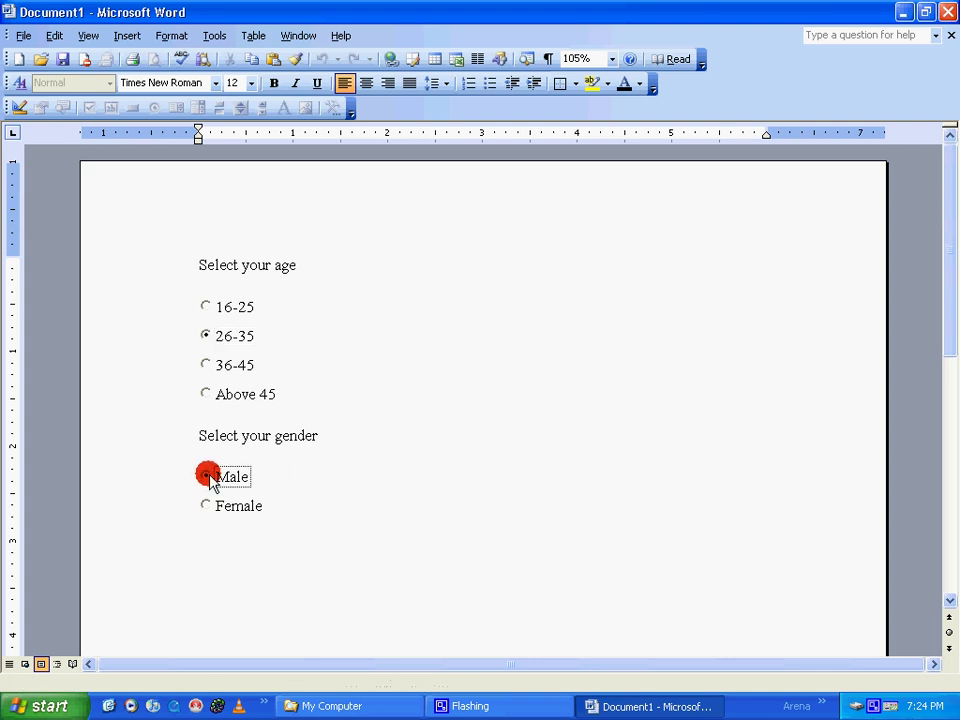